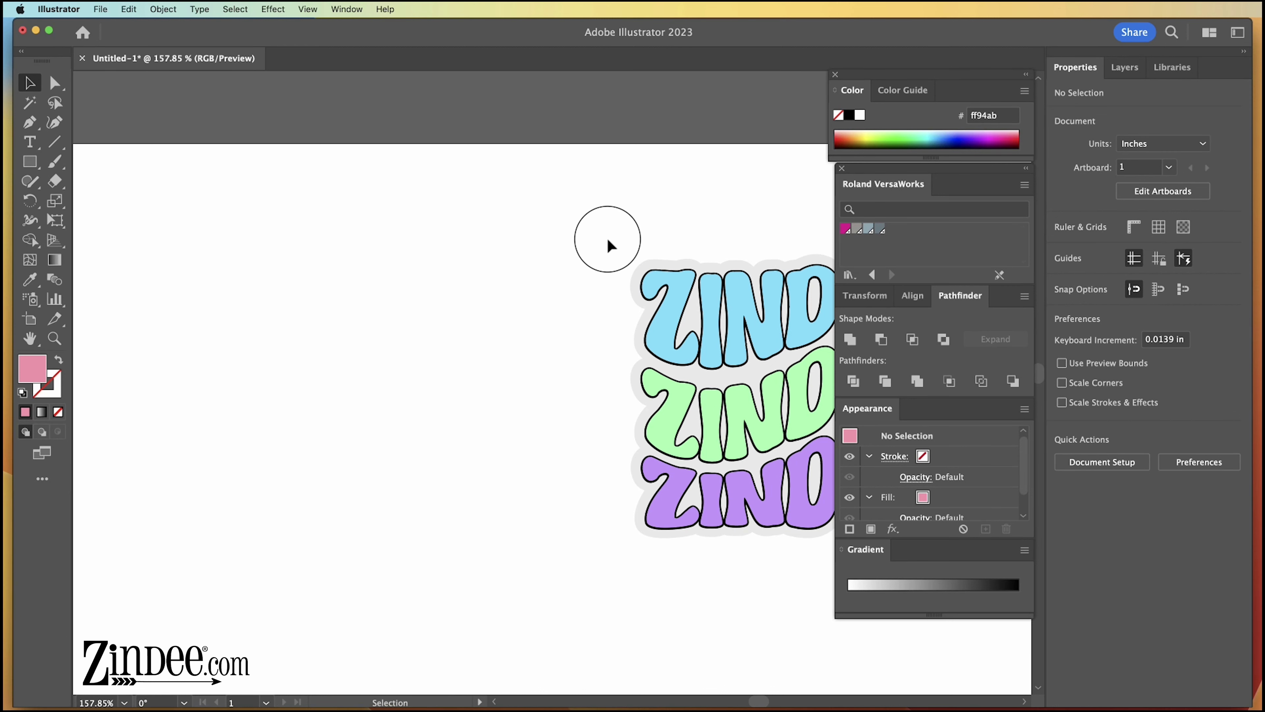
Add the point text ZINDEE in the empty space left of the colored sample design.
scroll(607, 238, right, 10)
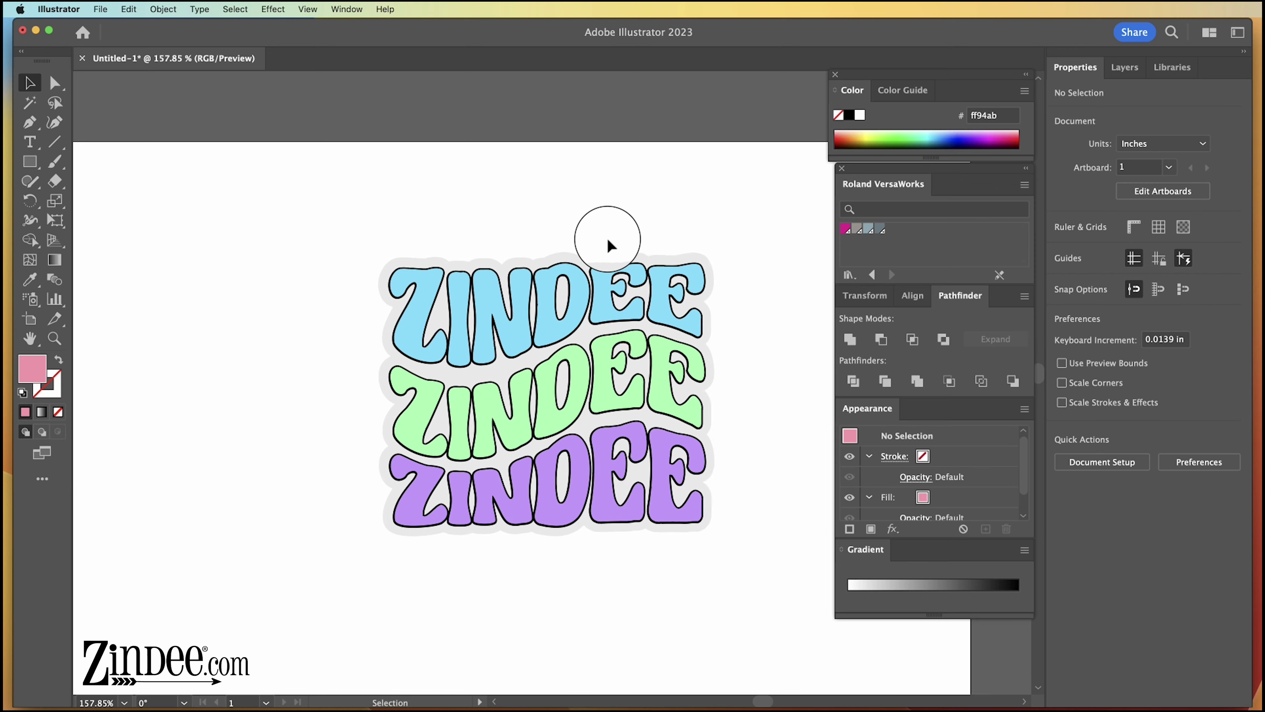
click(48, 341)
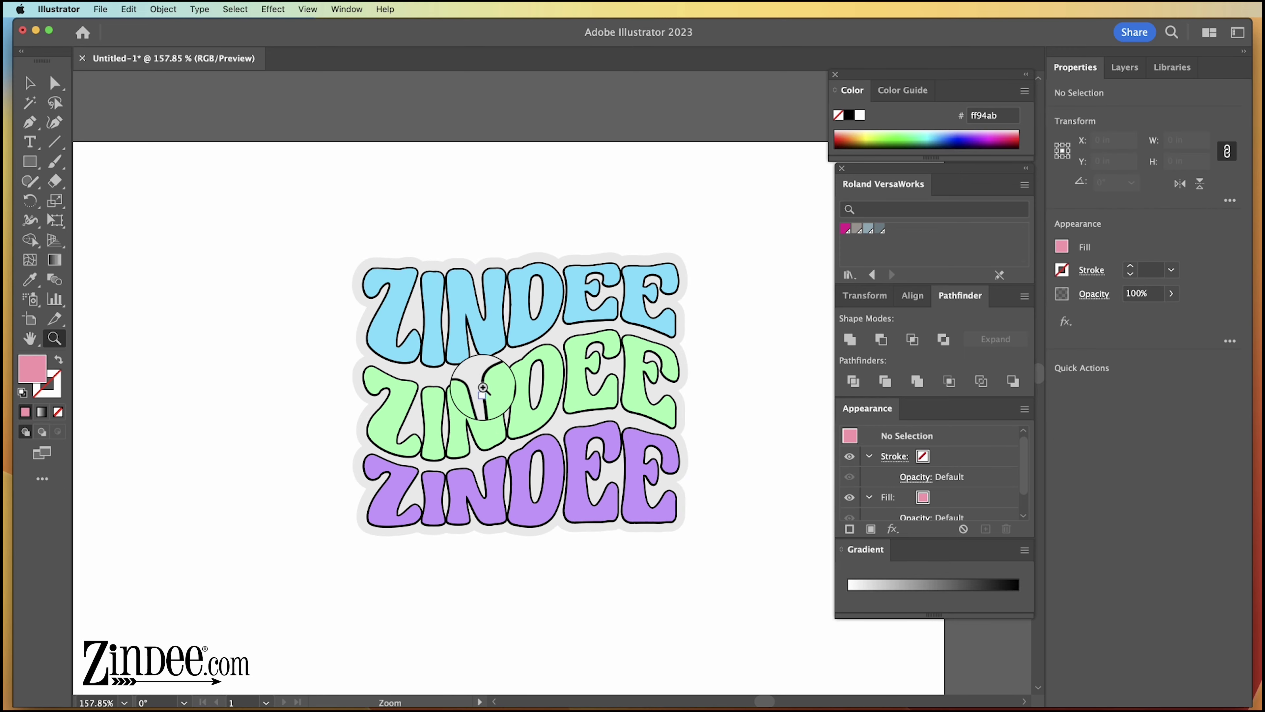
drag(483, 387, 536, 380)
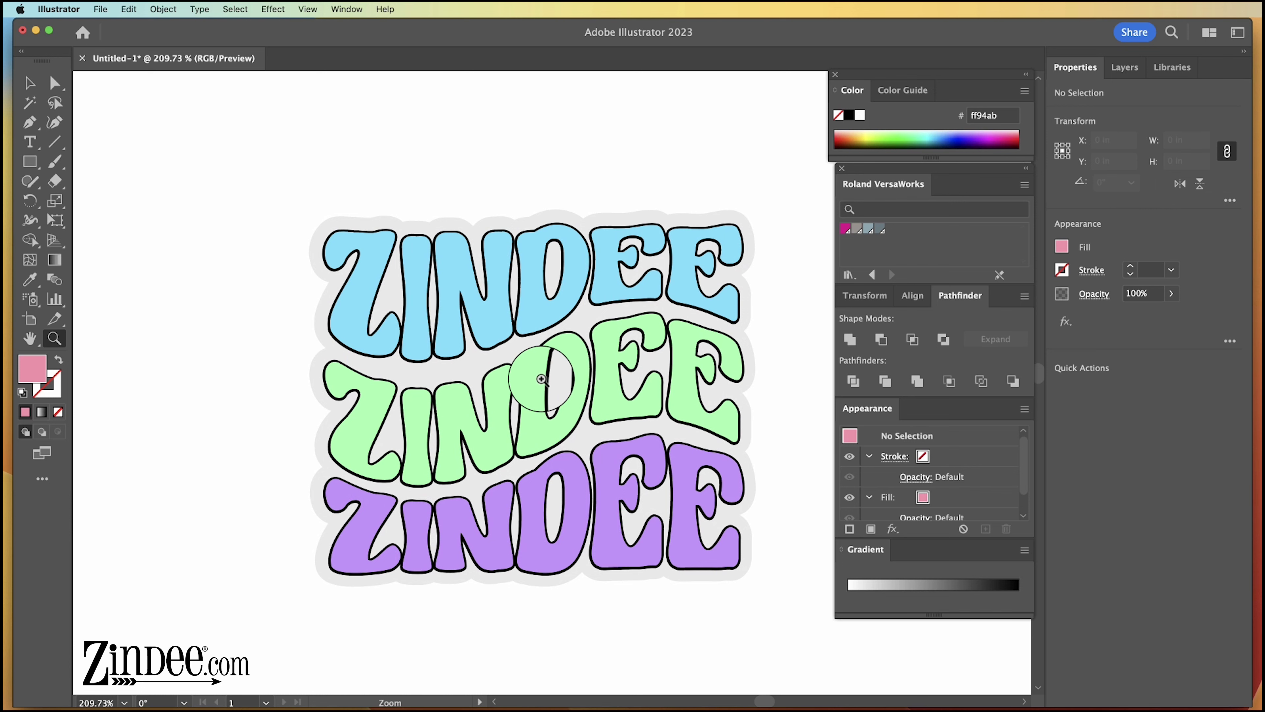
drag(615, 391, 552, 411)
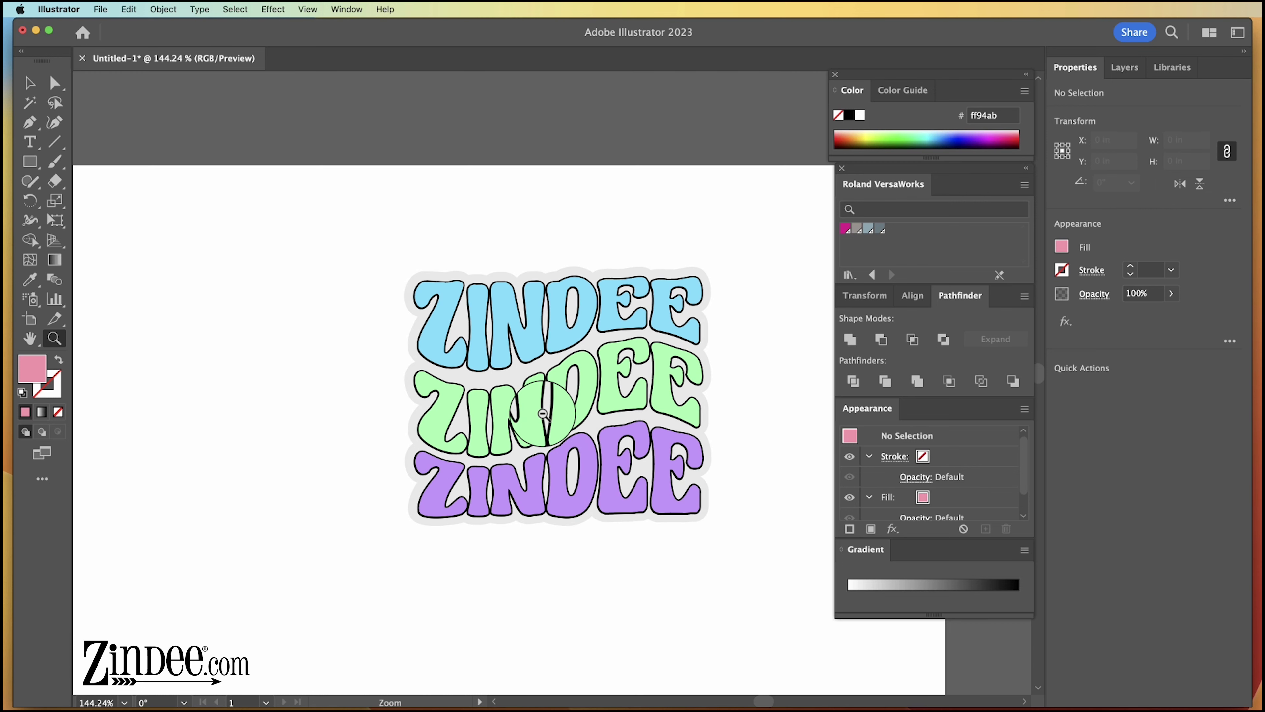
scroll(552, 413, left, 5)
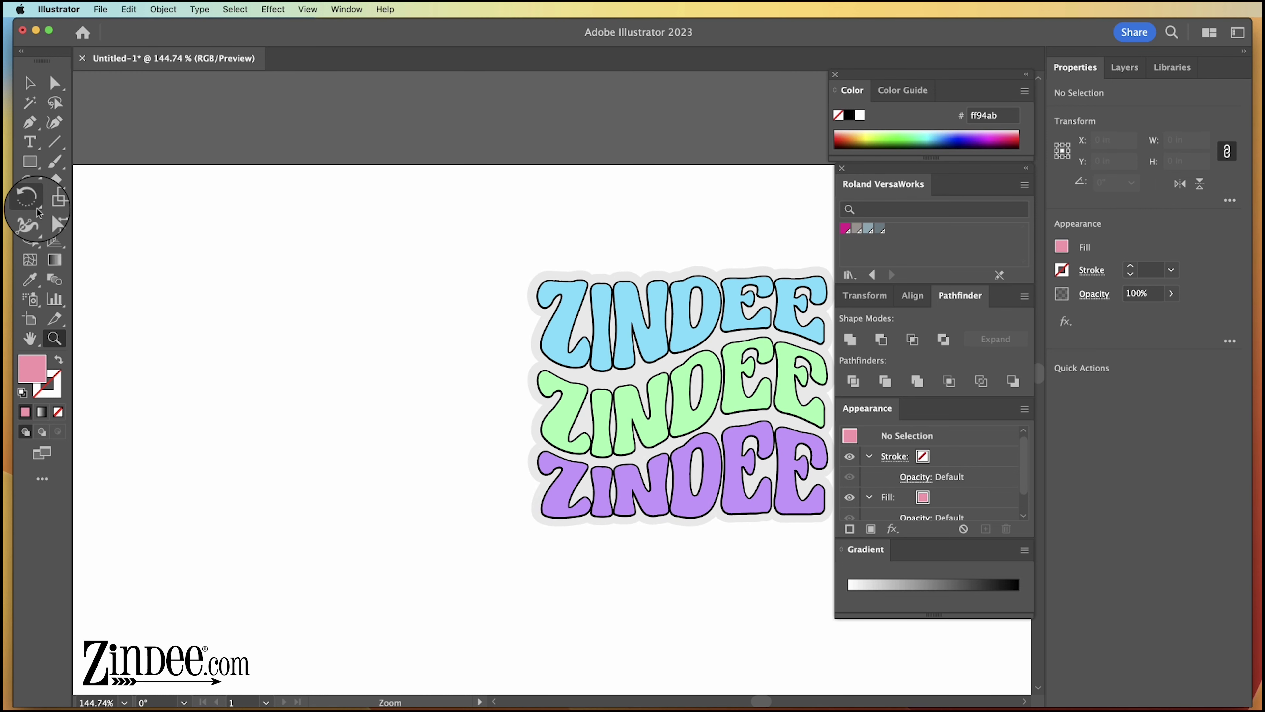
click(30, 141)
click(209, 310)
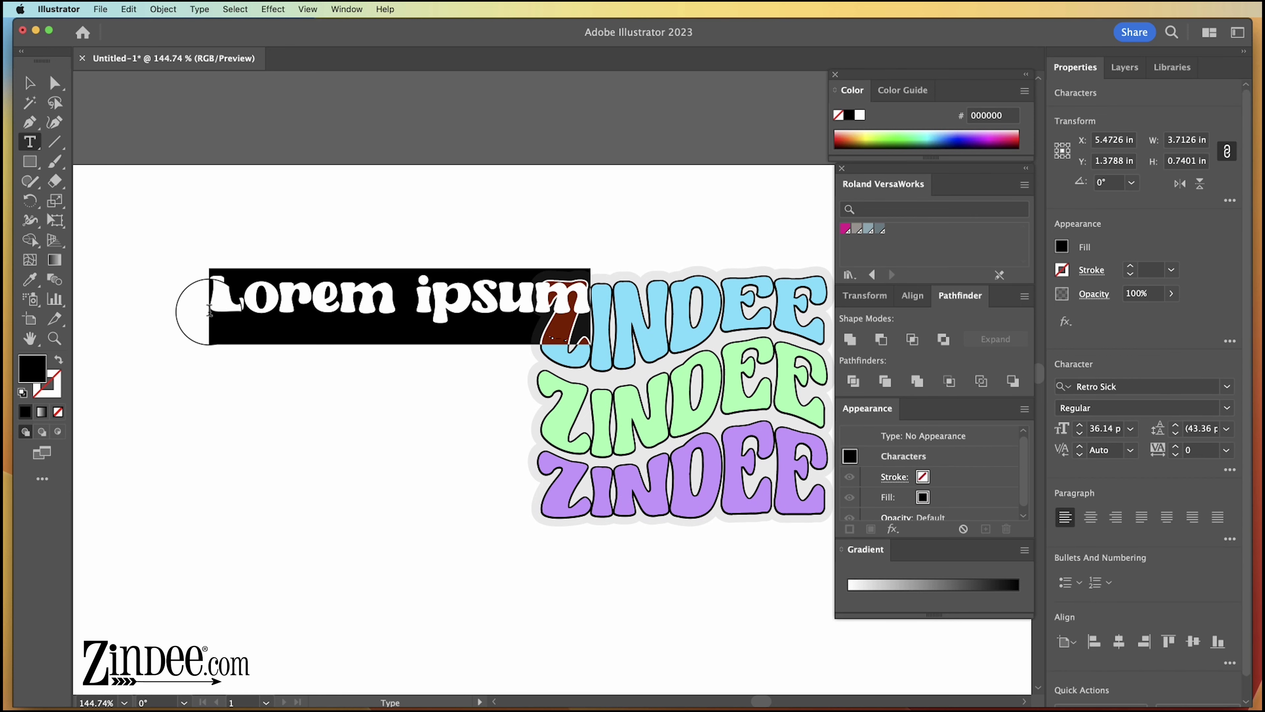
text(ZINDEE)
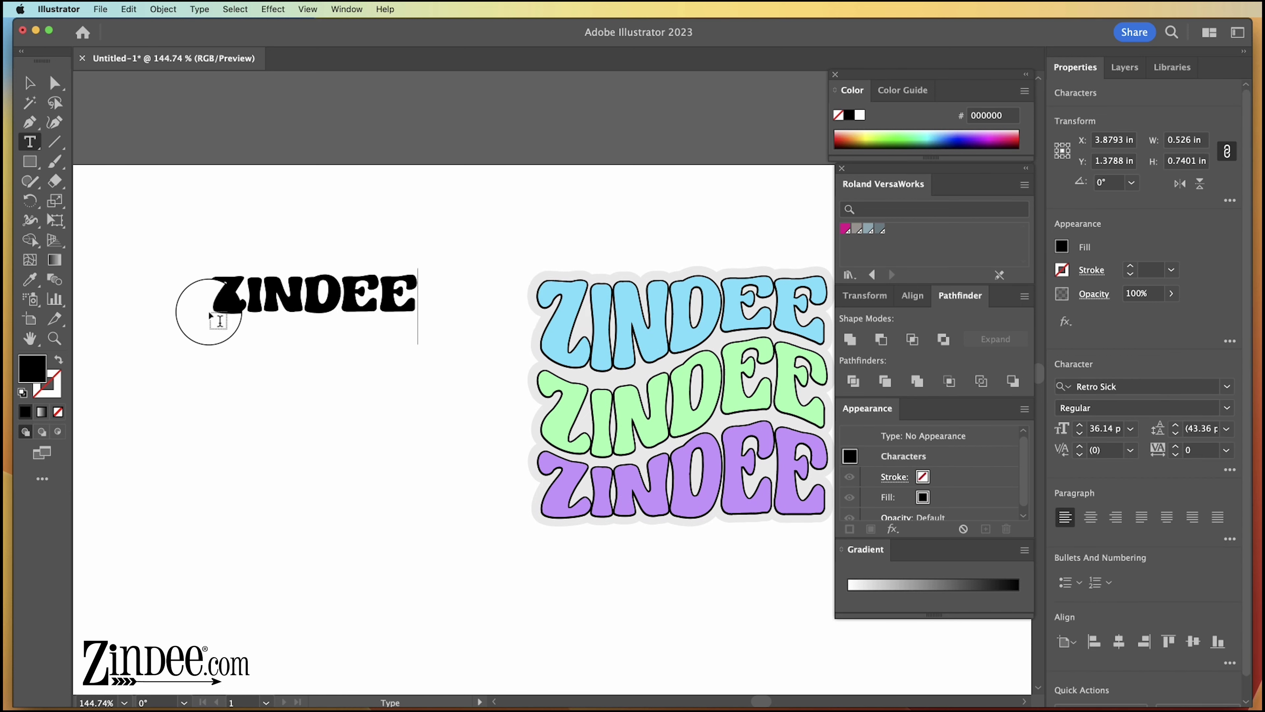
Duplicate the black ZINDEE text and place the copy directly beneath the original.
click(29, 83)
click(263, 176)
click(300, 298)
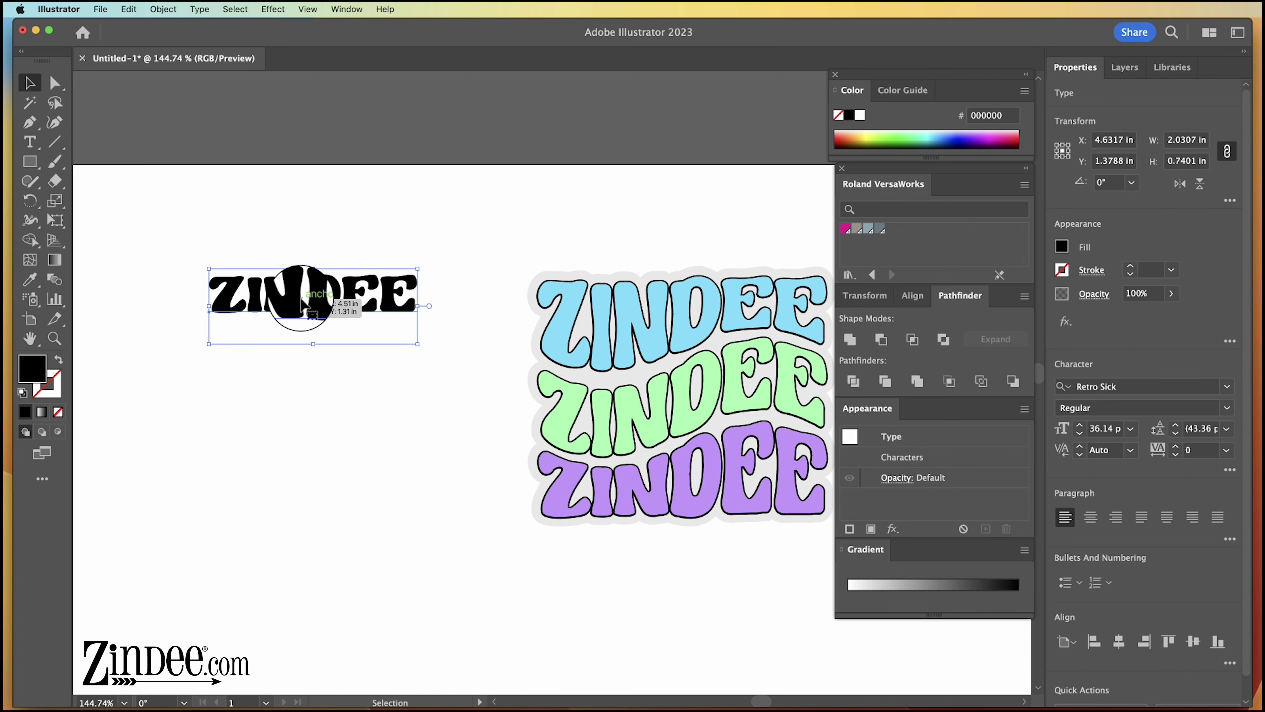
key(super+c)
key(super+v)
drag(493, 366, 269, 339)
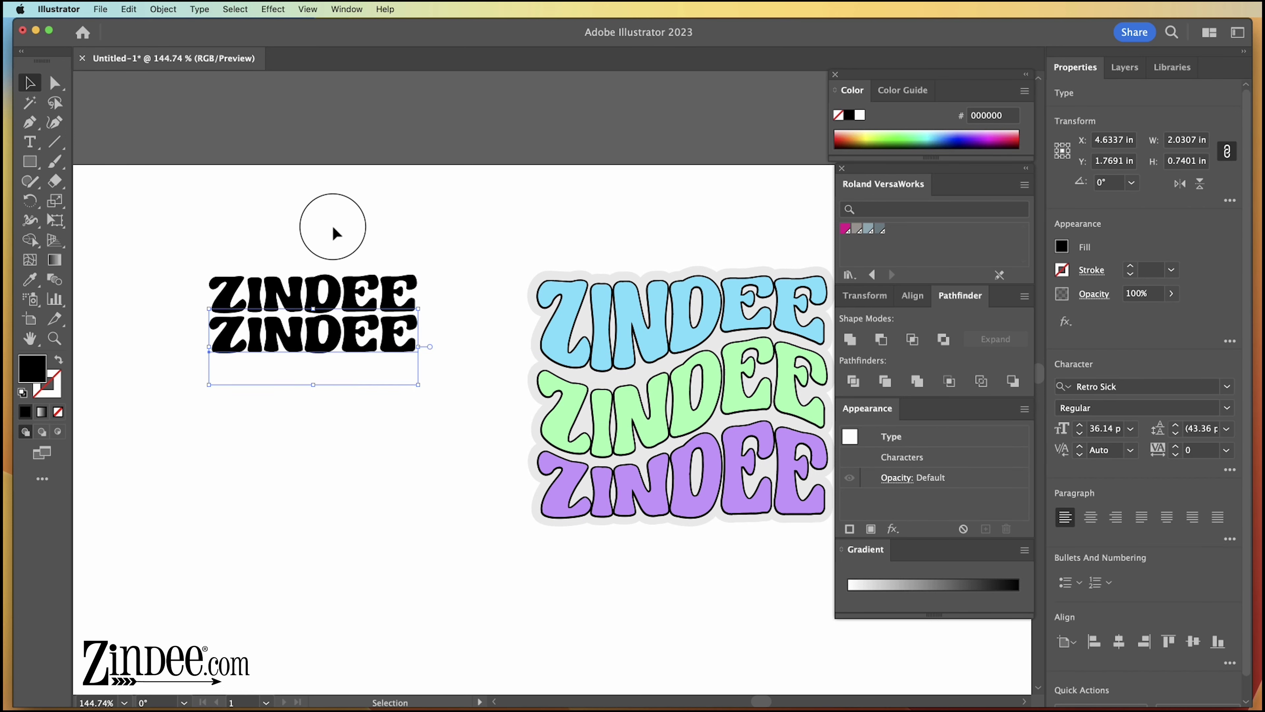
Duplicate both ZINDEE lines together and stack the copies underneath to make four rows.
drag(457, 237, 155, 371)
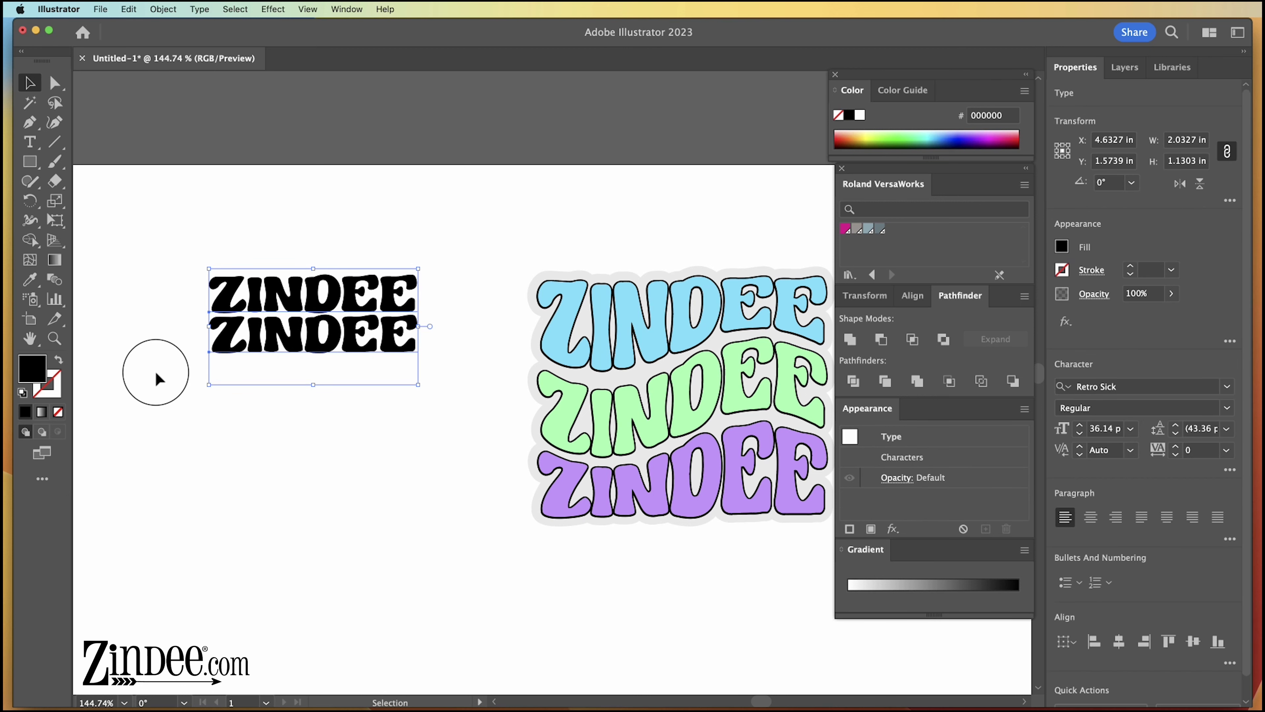
key(super+c)
key(super+v)
drag(445, 348, 220, 384)
click(458, 416)
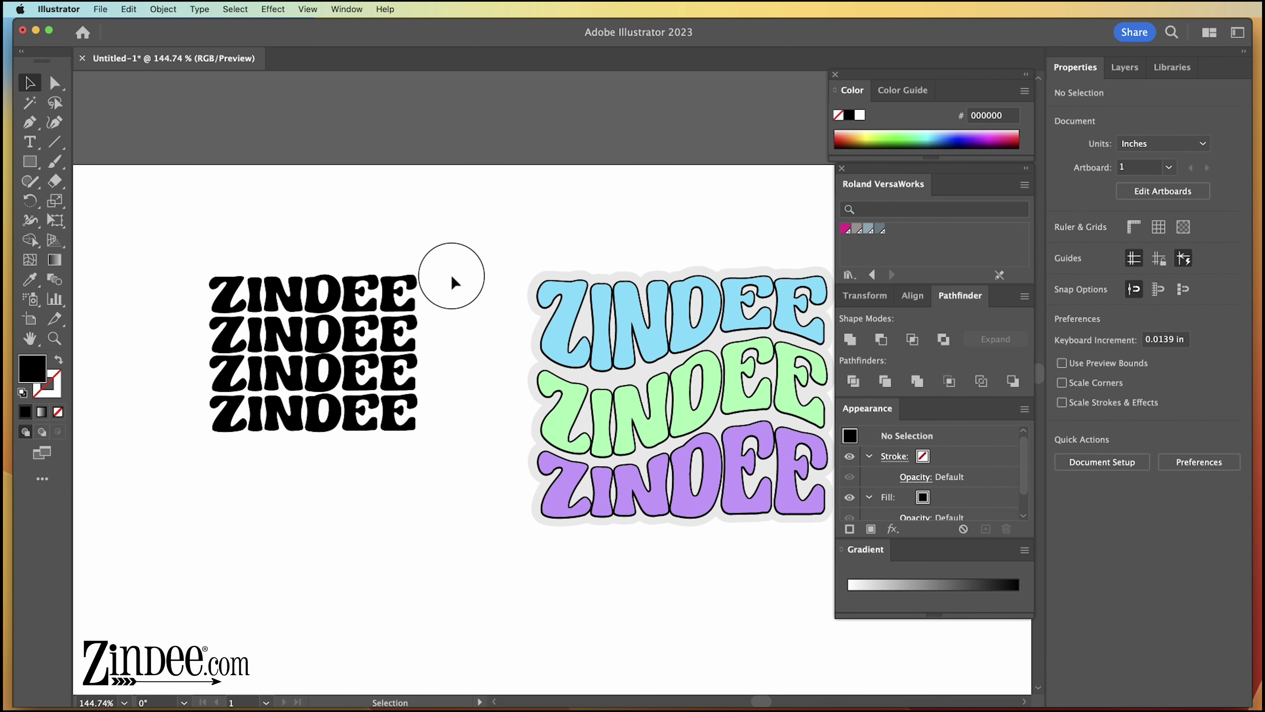
Nudge the two lowest ZINDEE lines to even out the spacing between the four stacked rows.
drag(460, 393, 122, 481)
click(55, 339)
click(255, 324)
click(256, 324)
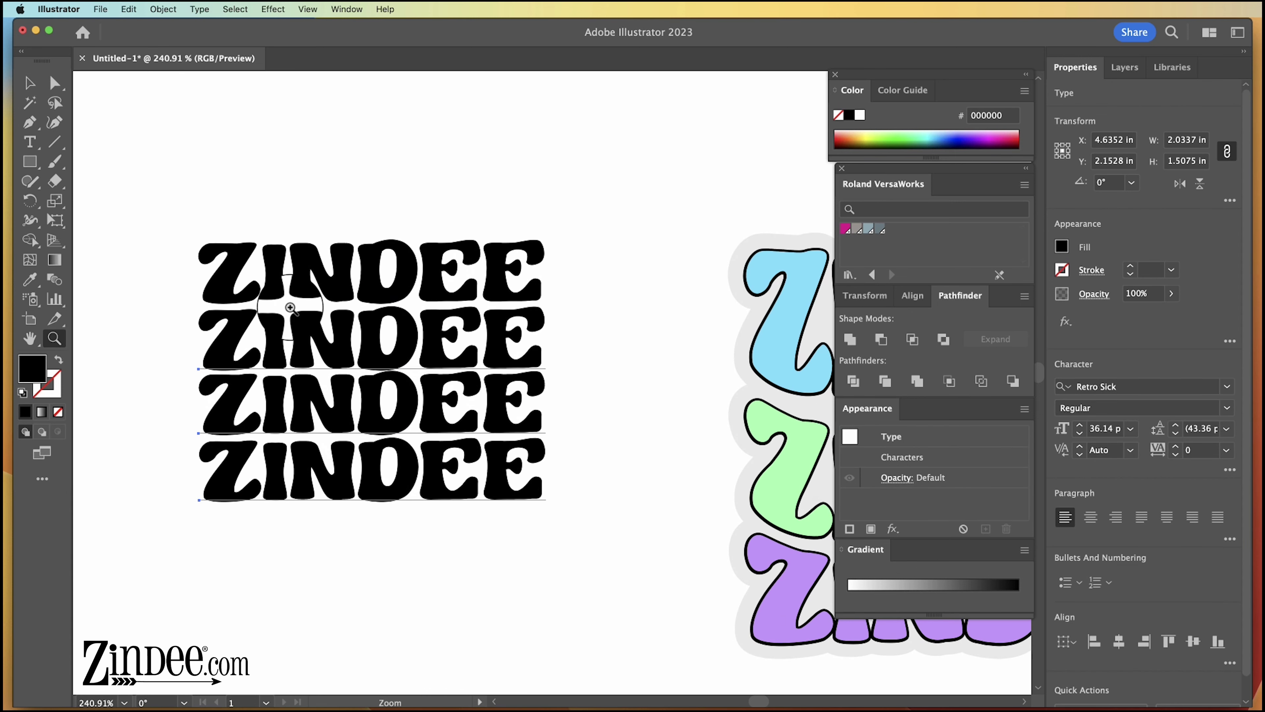
click(29, 82)
click(319, 164)
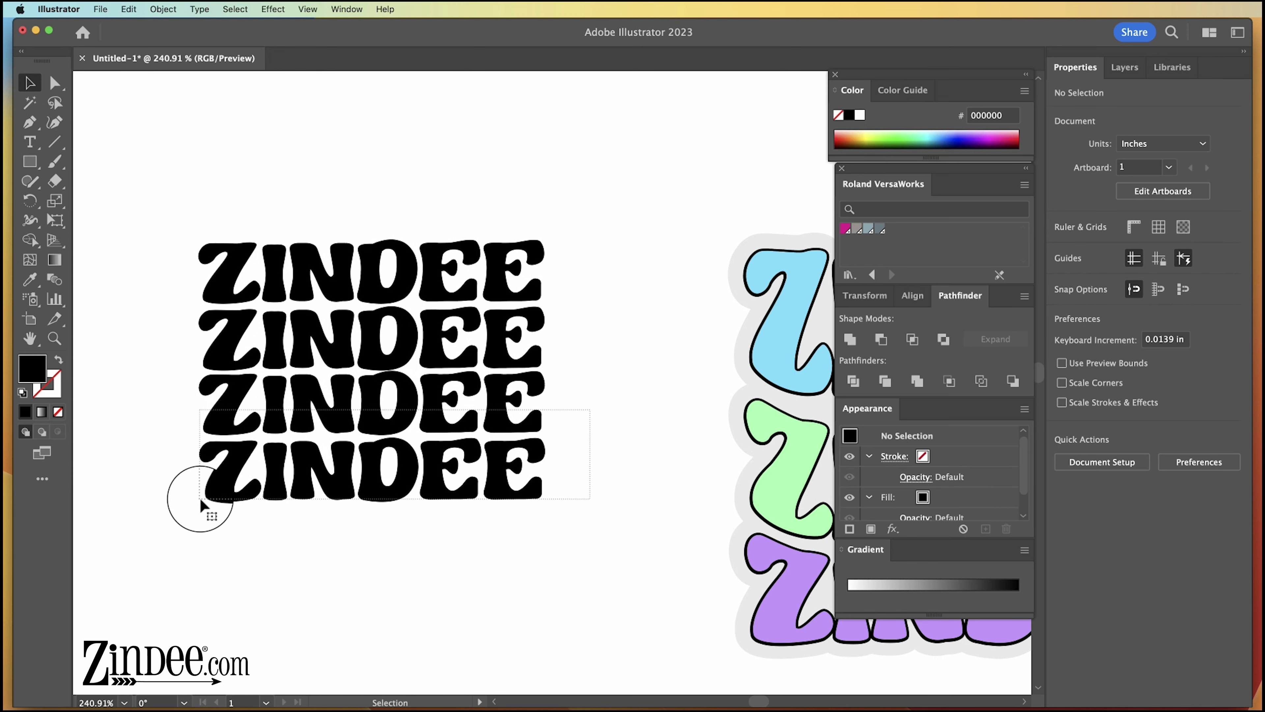
click(249, 418)
drag(249, 418, 237, 417)
click(696, 383)
click(513, 428)
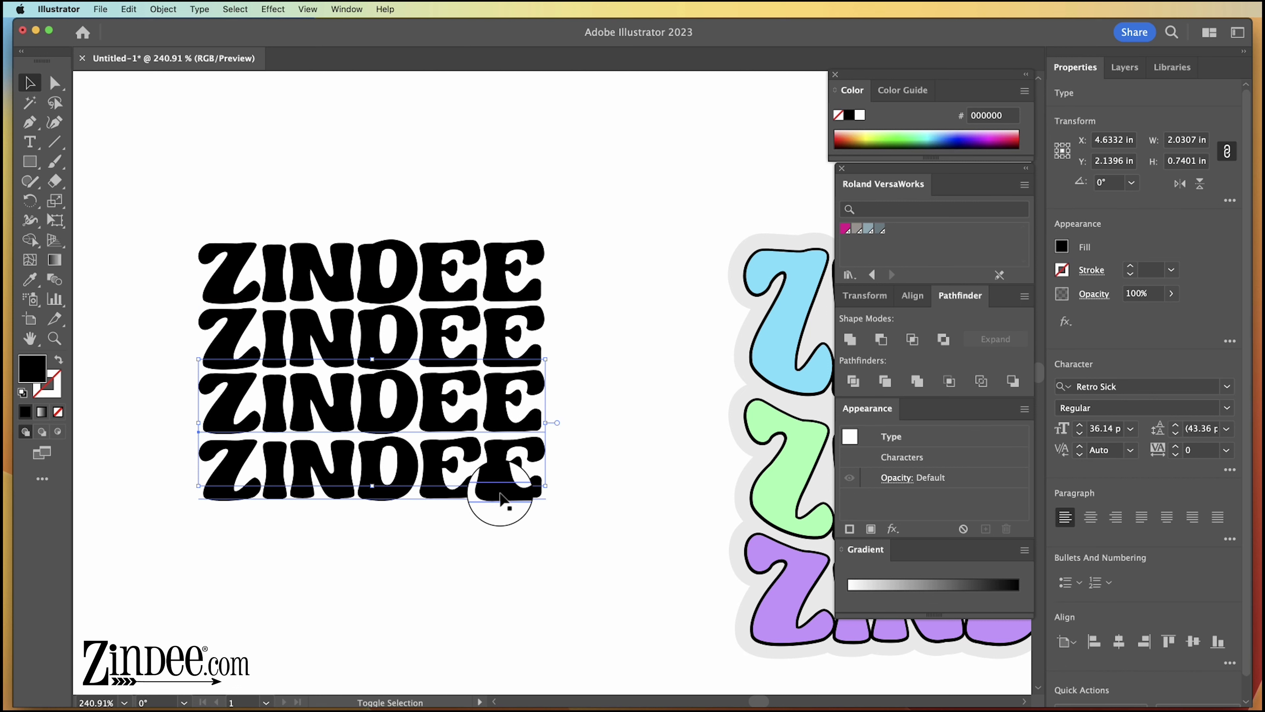
shift+click(501, 495)
drag(494, 419, 494, 422)
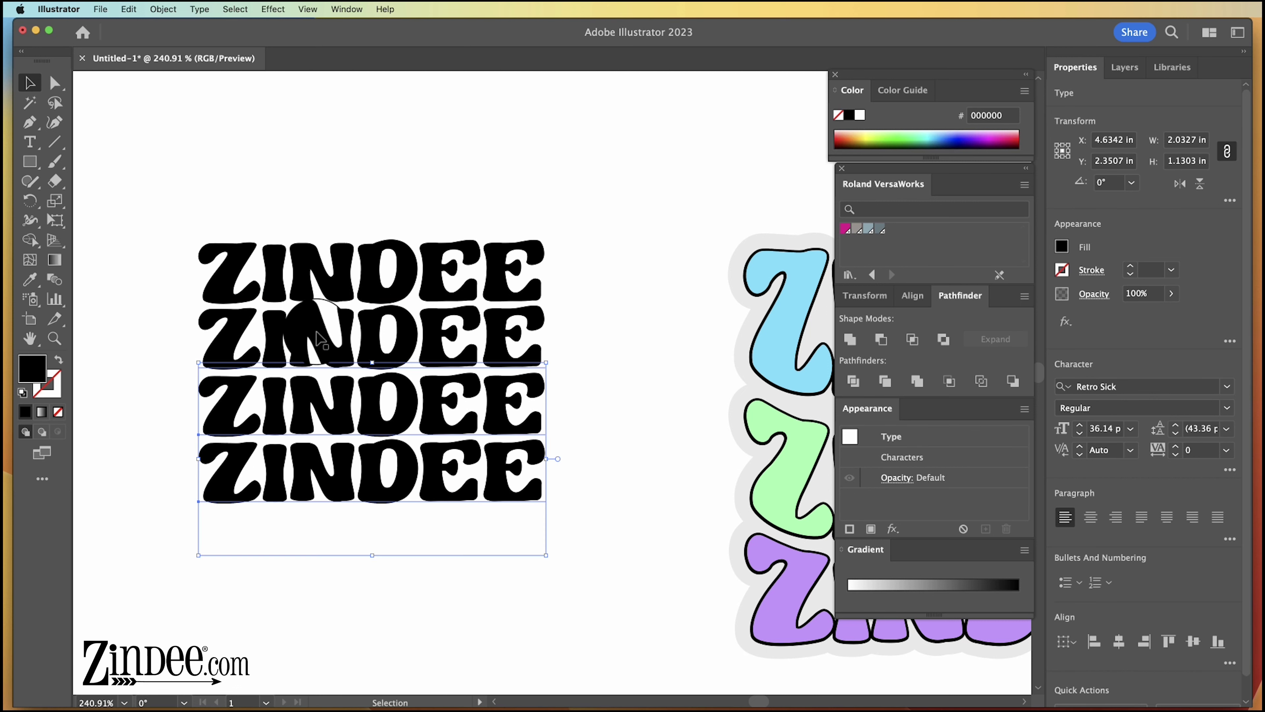
click(398, 618)
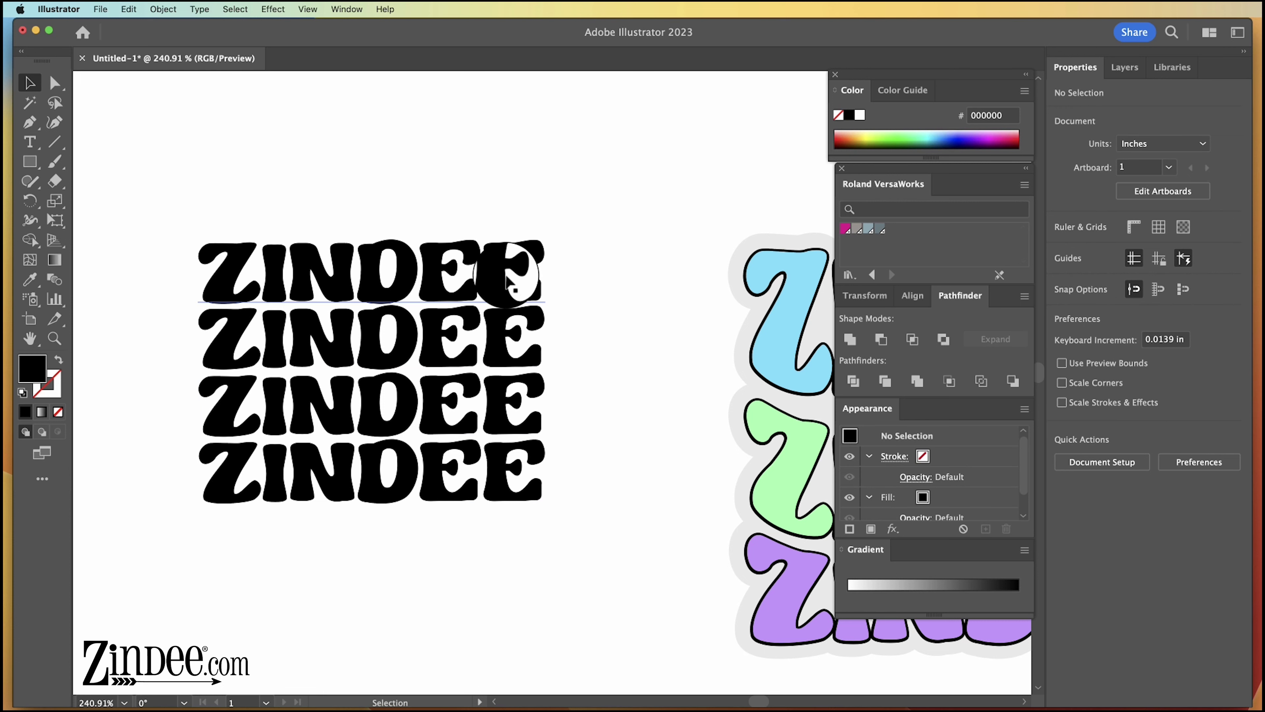
Recolor all four ZINDEE lines with the pink fill ff156c.
drag(604, 212, 395, 573)
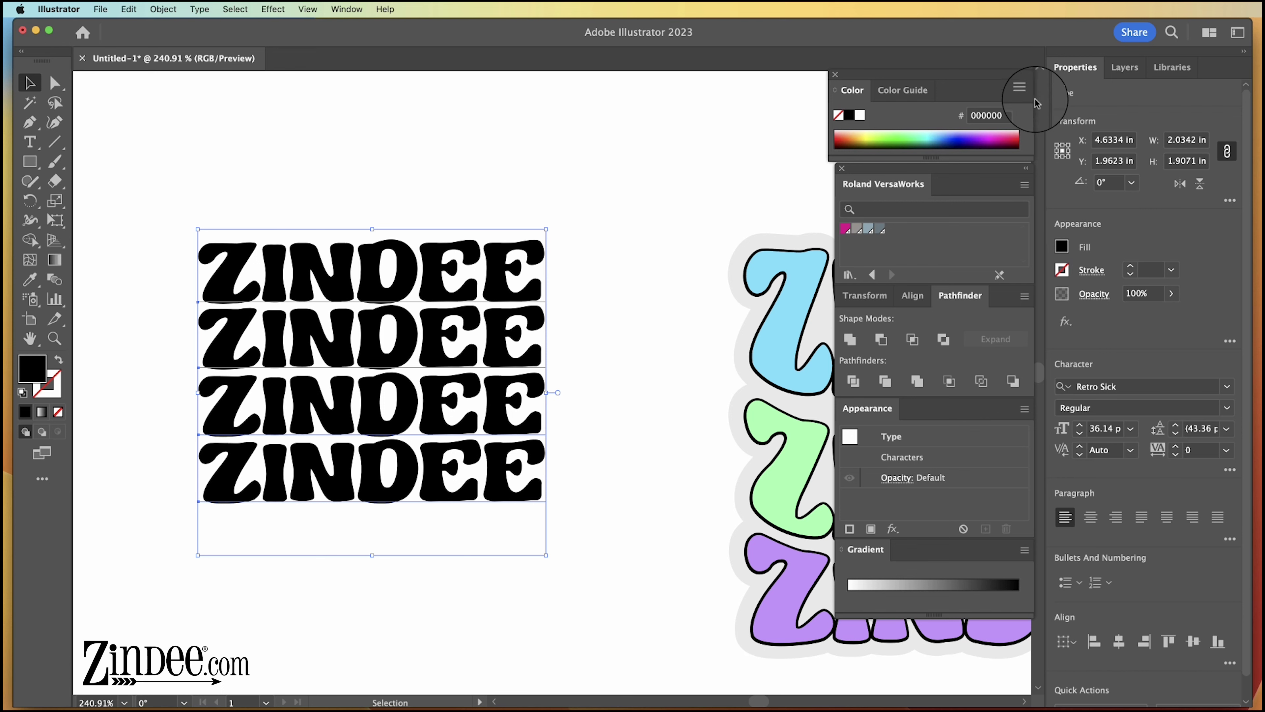
drag(1015, 137, 1011, 132)
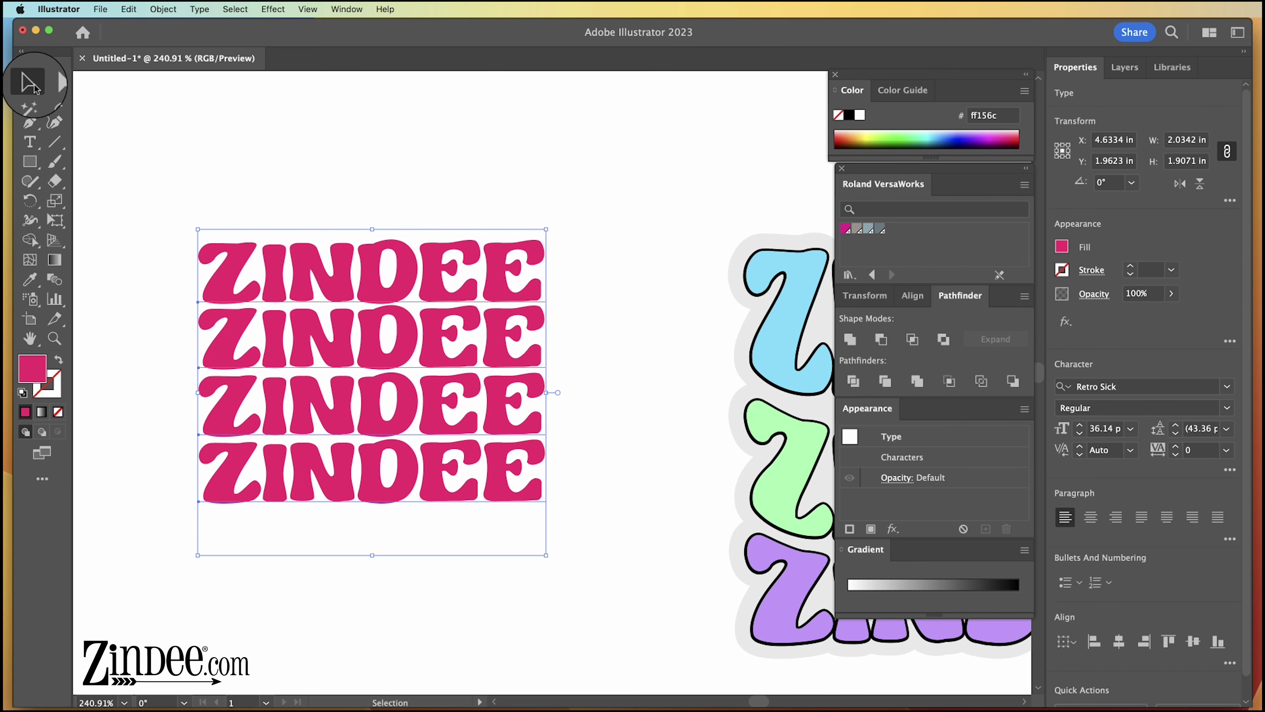
click(387, 145)
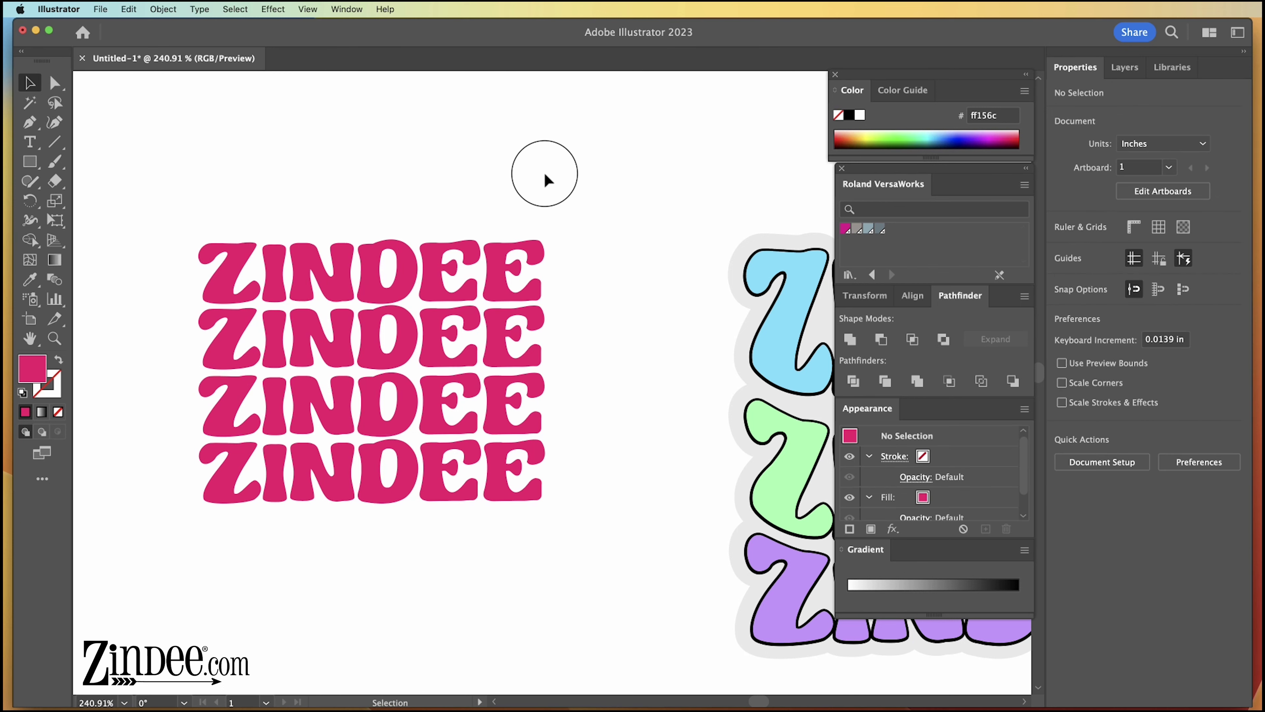
Stretch the four pink ZINDEE lines together, taller and slightly wider, to about 2.14 in by 2.27 in.
click(53, 339)
drag(672, 376, 584, 395)
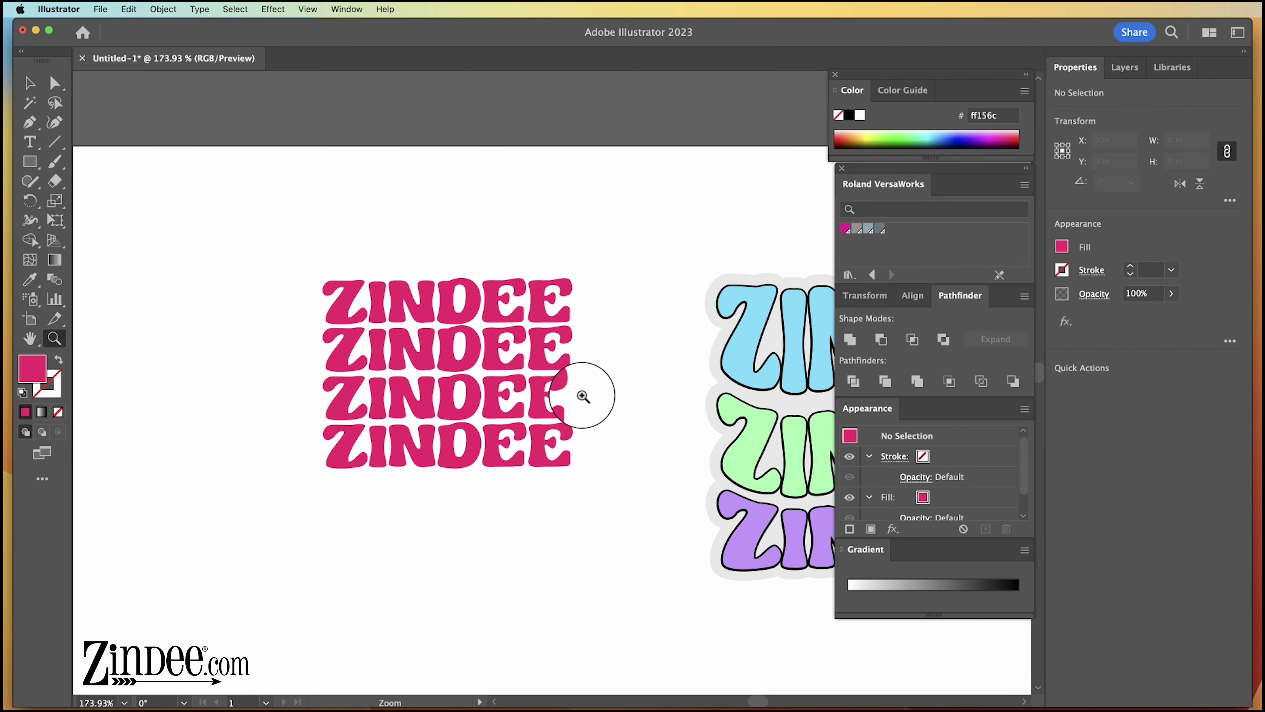
click(29, 83)
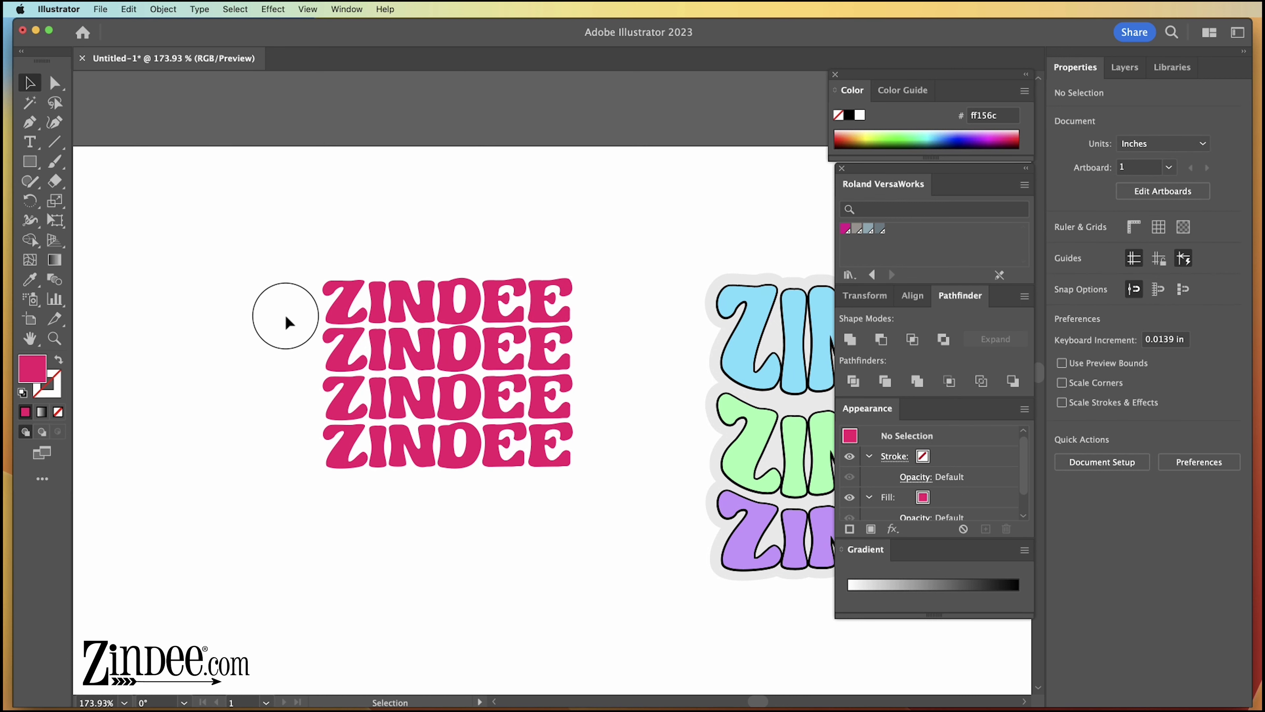
drag(621, 204, 222, 531)
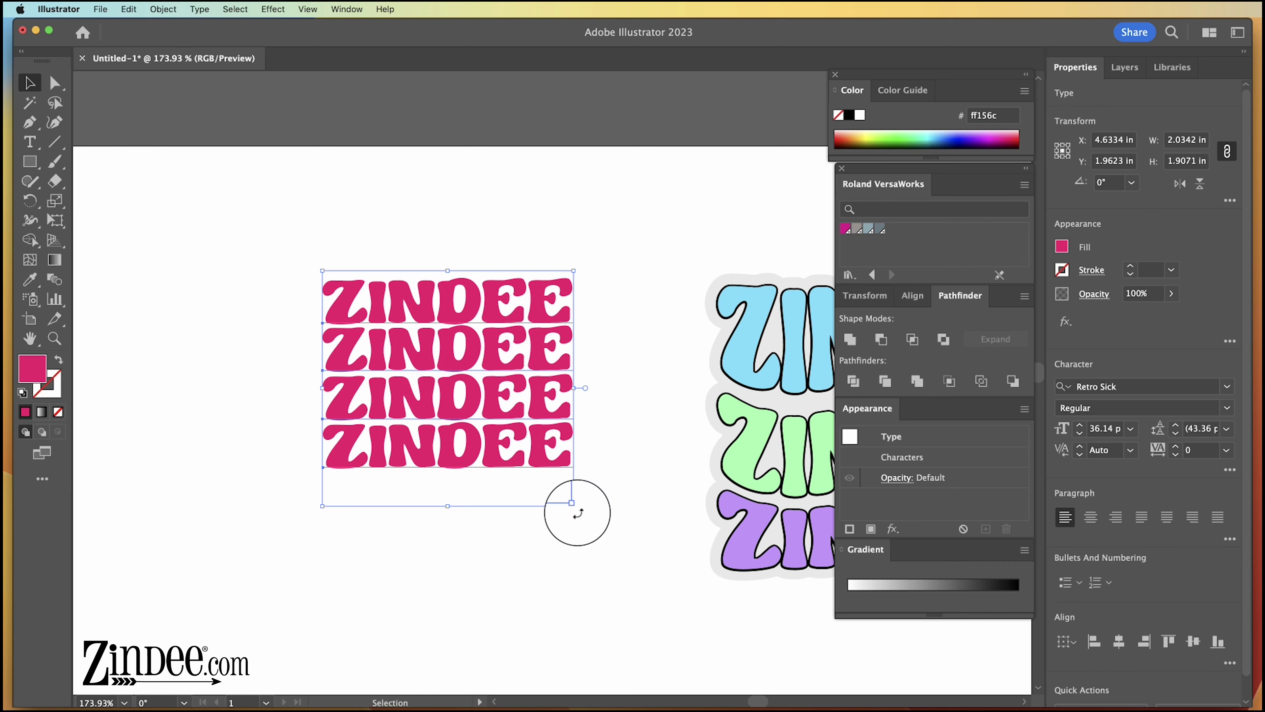
scroll(578, 513, right, 3)
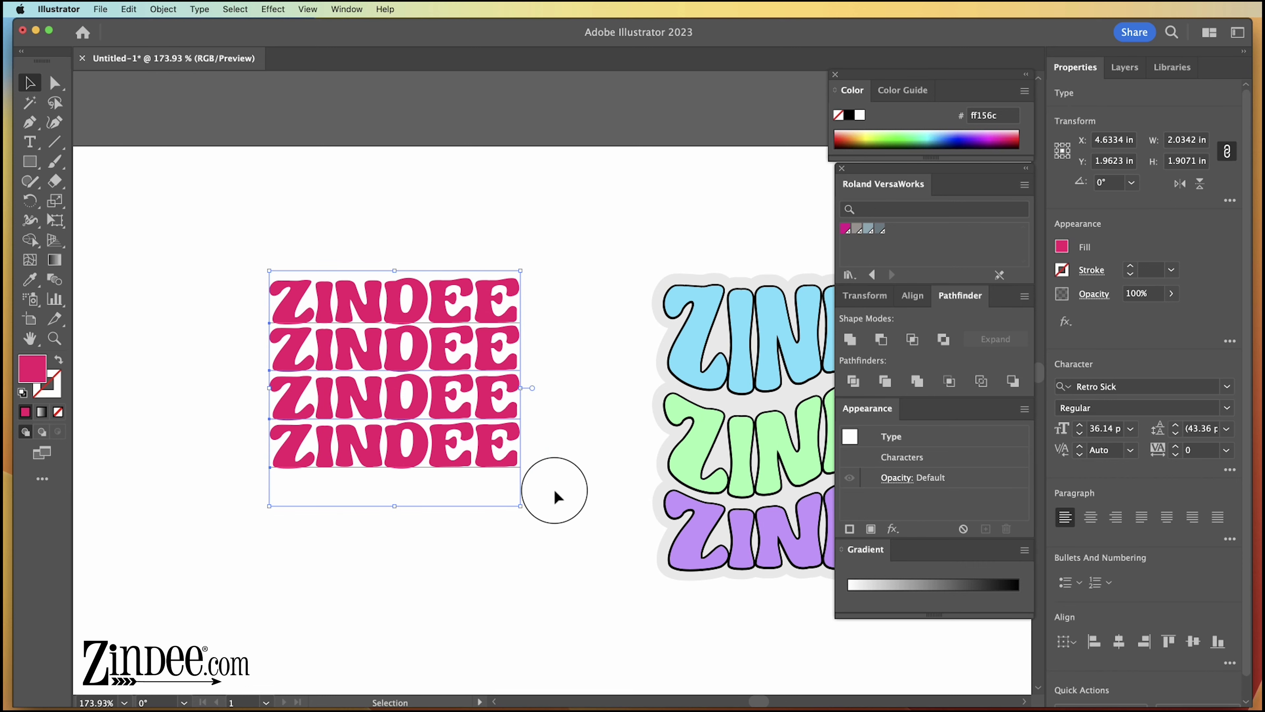
drag(394, 506, 396, 550)
drag(532, 411, 545, 410)
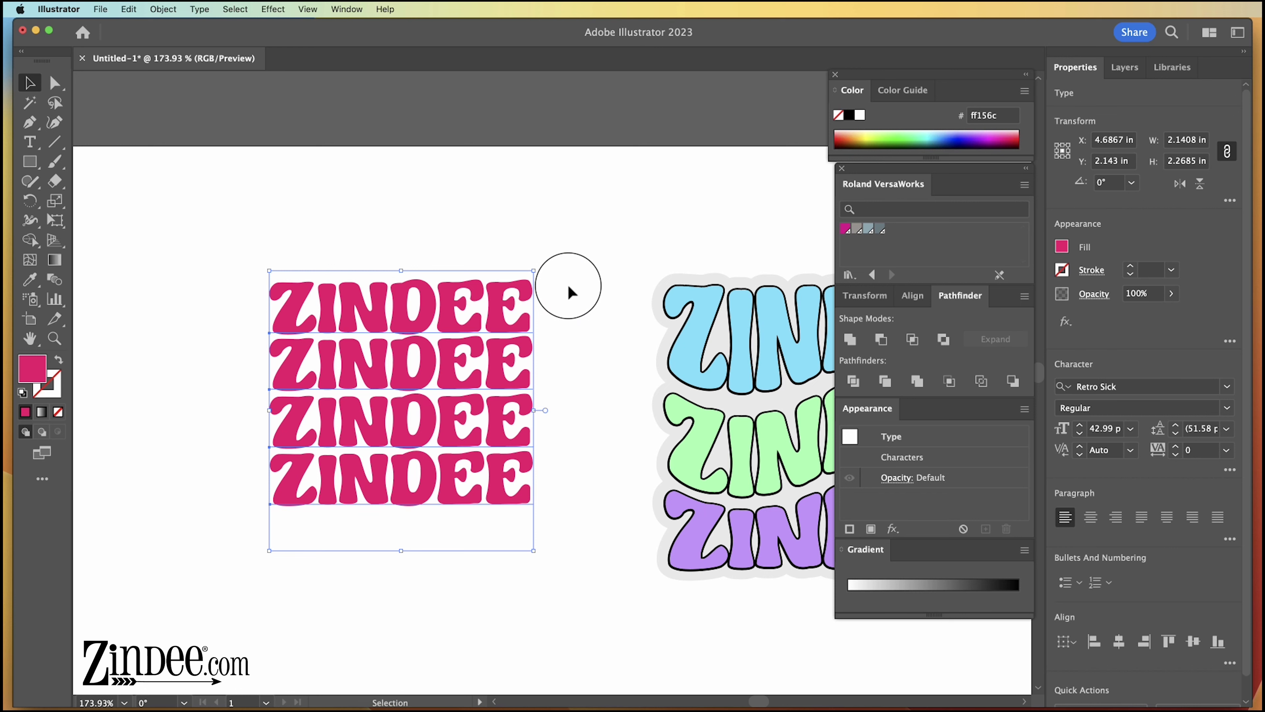
click(567, 238)
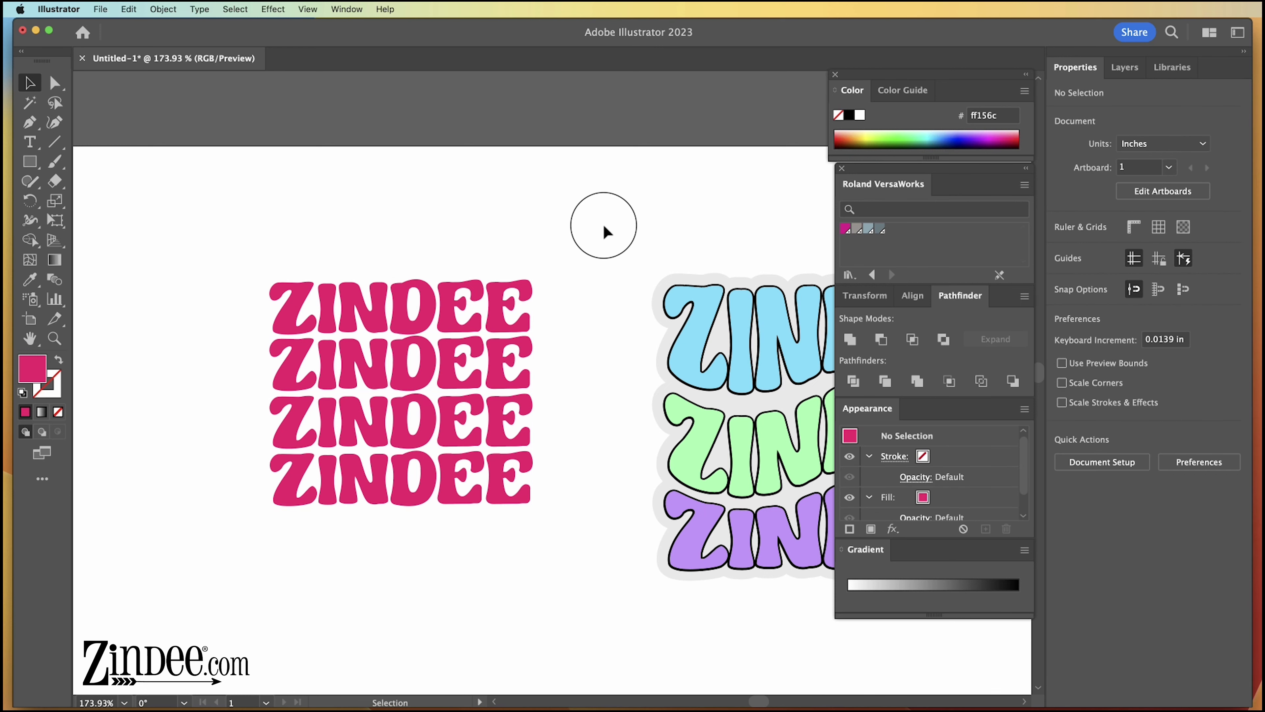
Start an Envelope Distort warp on all four pink ZINDEE lines and keep its options dialog clear of the text.
drag(565, 176, 218, 521)
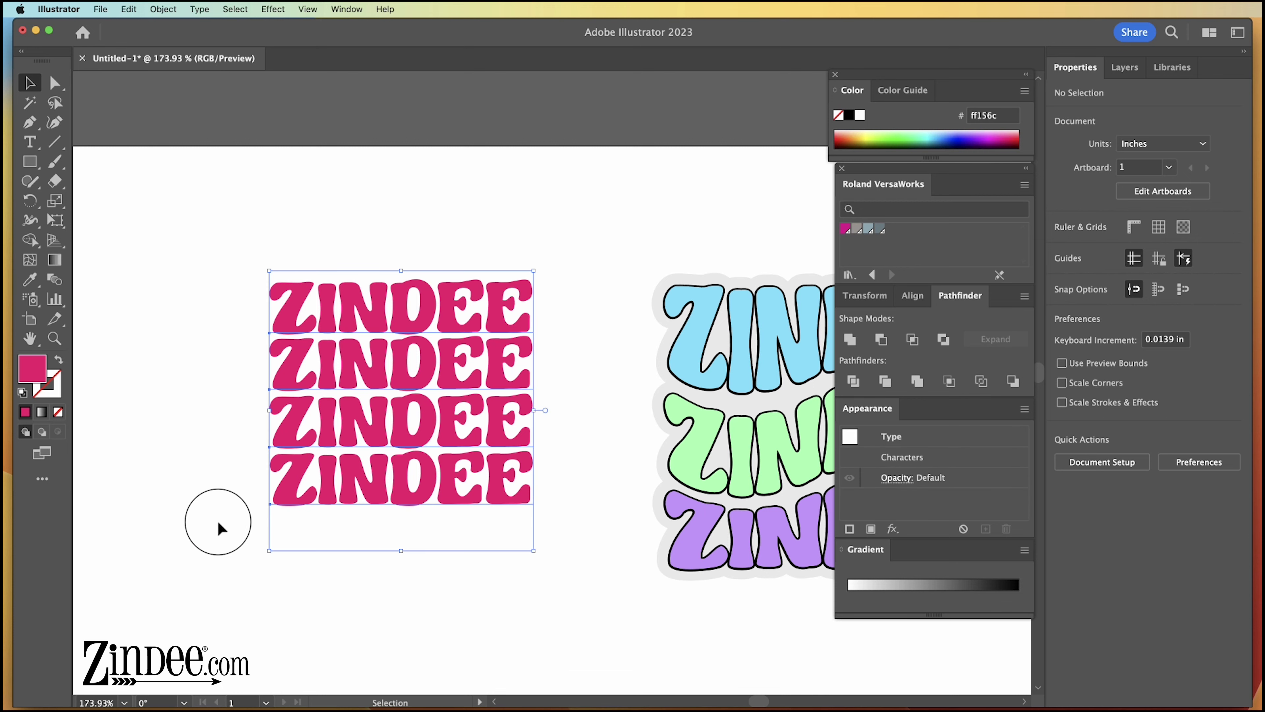
click(164, 9)
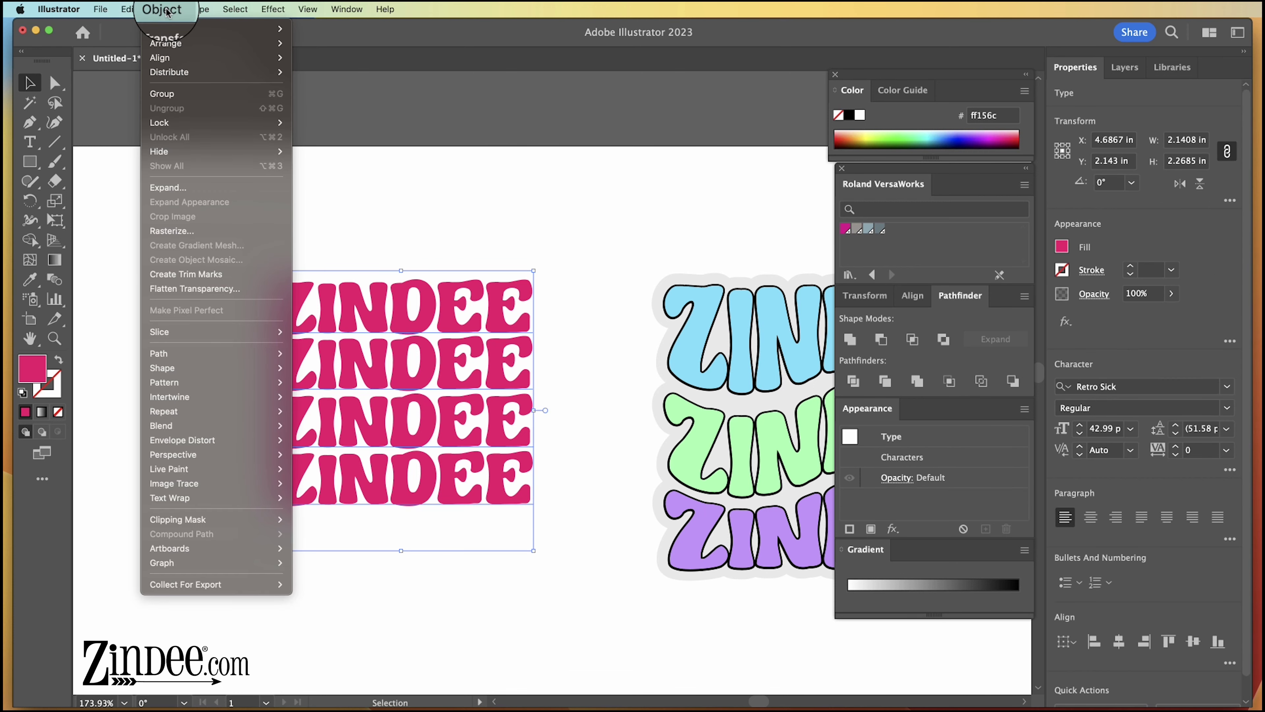
mouse_move(196, 441)
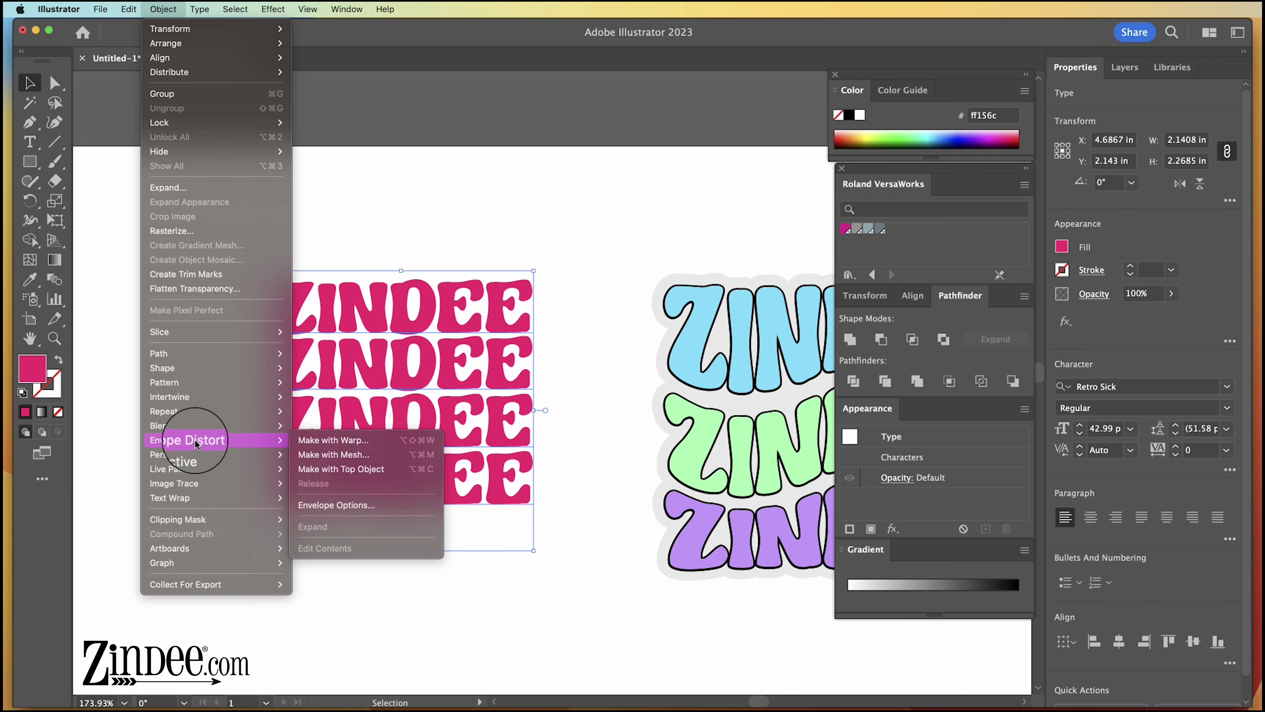
click(318, 439)
drag(801, 306, 765, 291)
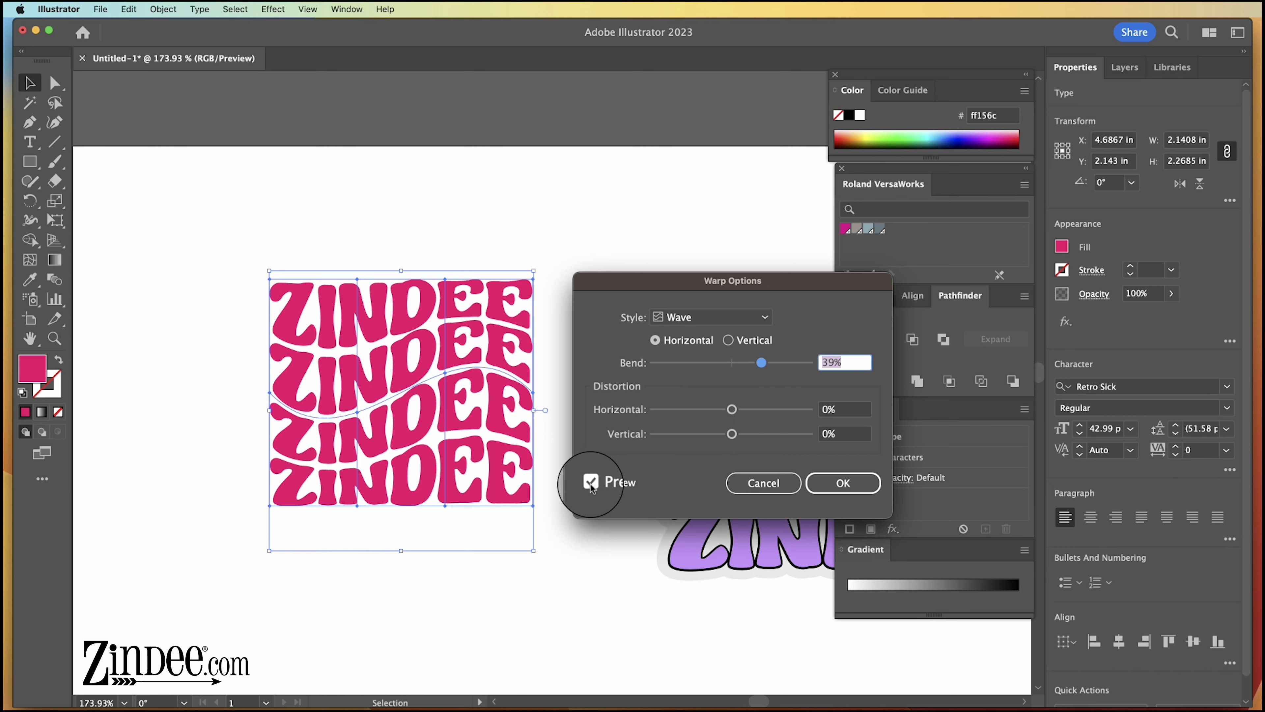
Try the Fish warp style with the preview on and return to the Wave style.
click(722, 318)
click(700, 502)
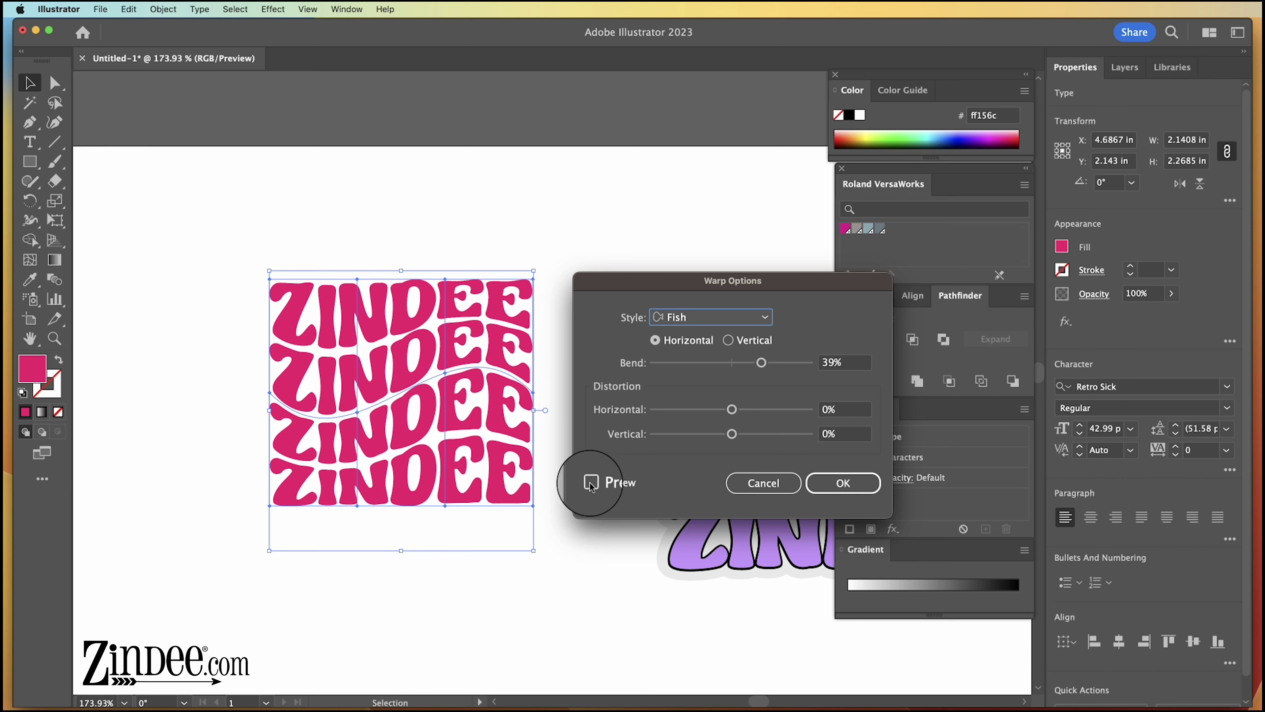
click(590, 482)
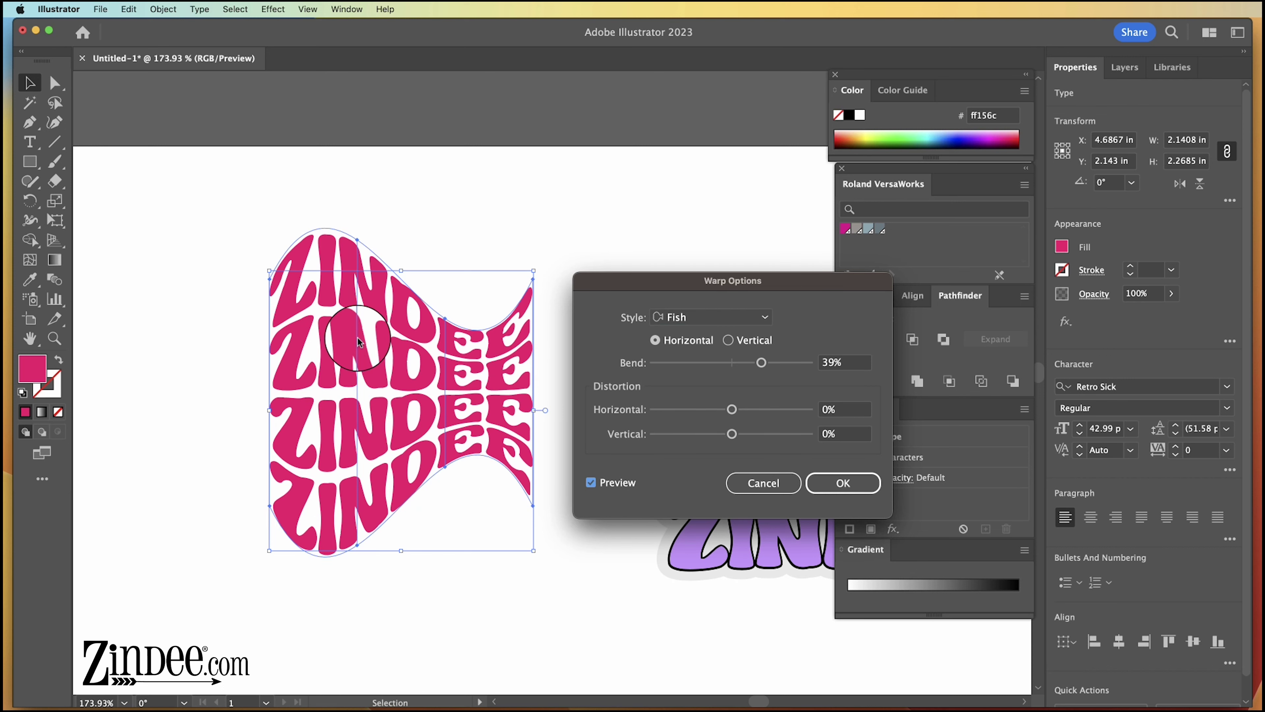
click(765, 318)
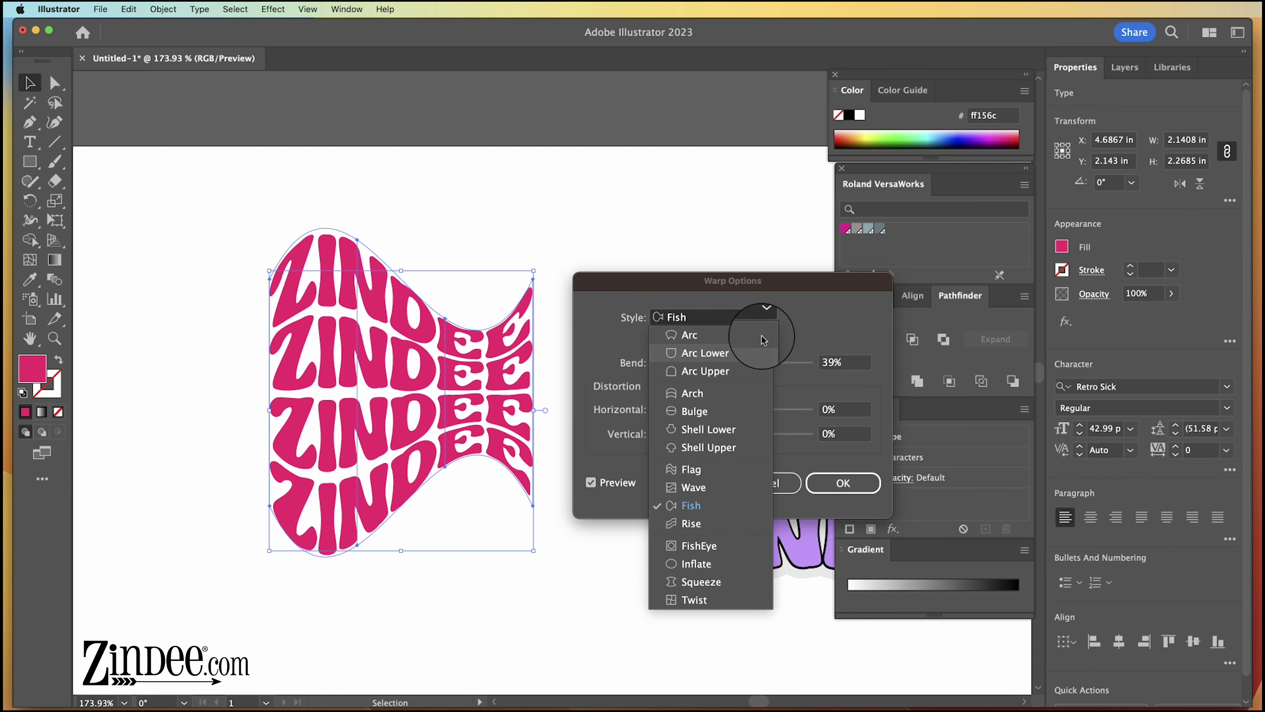
click(709, 487)
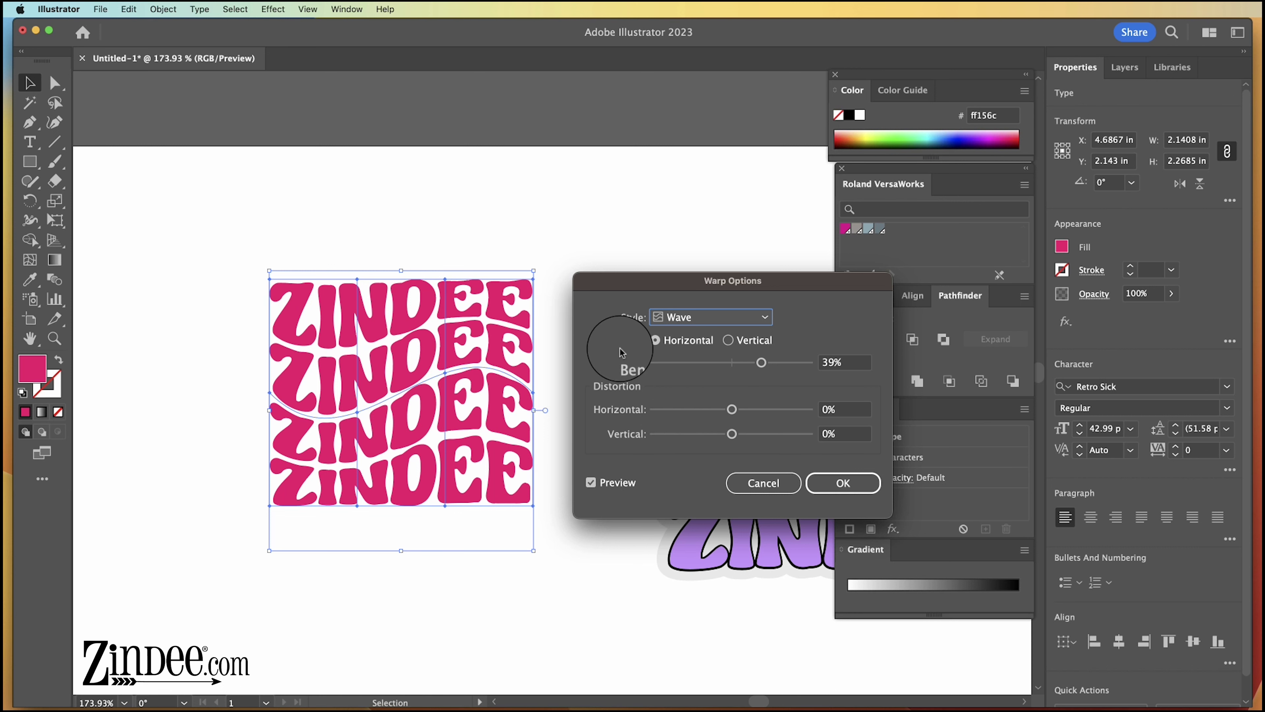
Try a Wave bend of -98% and set the horizontal bend to 40%.
drag(761, 362, 553, 395)
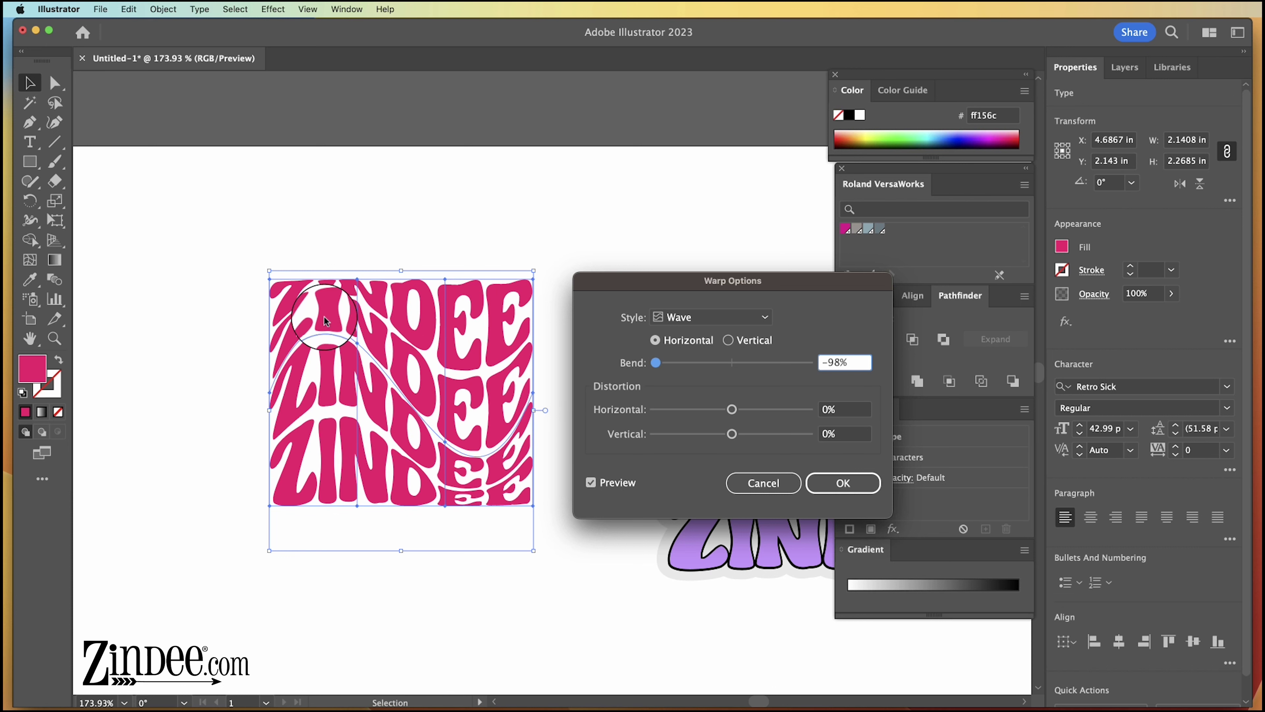
drag(655, 363, 760, 370)
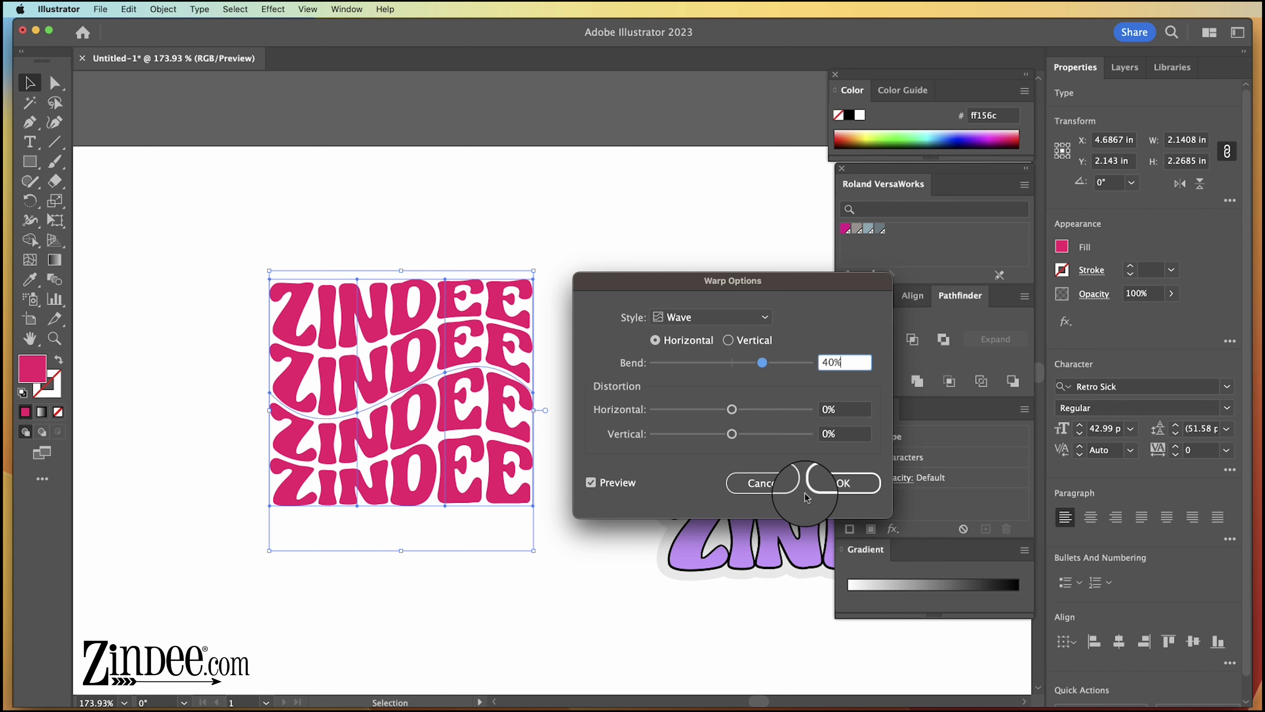
Apply the Wave warp with a 40% horizontal bend to the four ZINDEE lines and expand the envelope distortion.
click(842, 483)
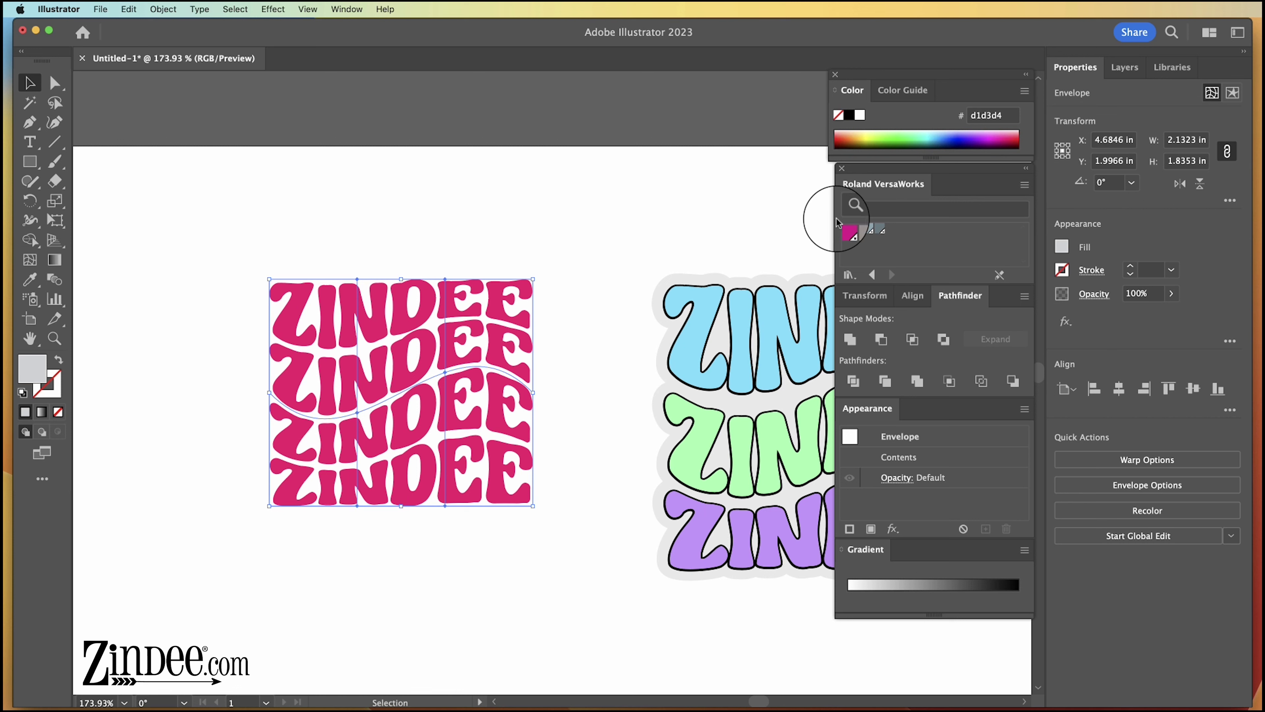
click(164, 10)
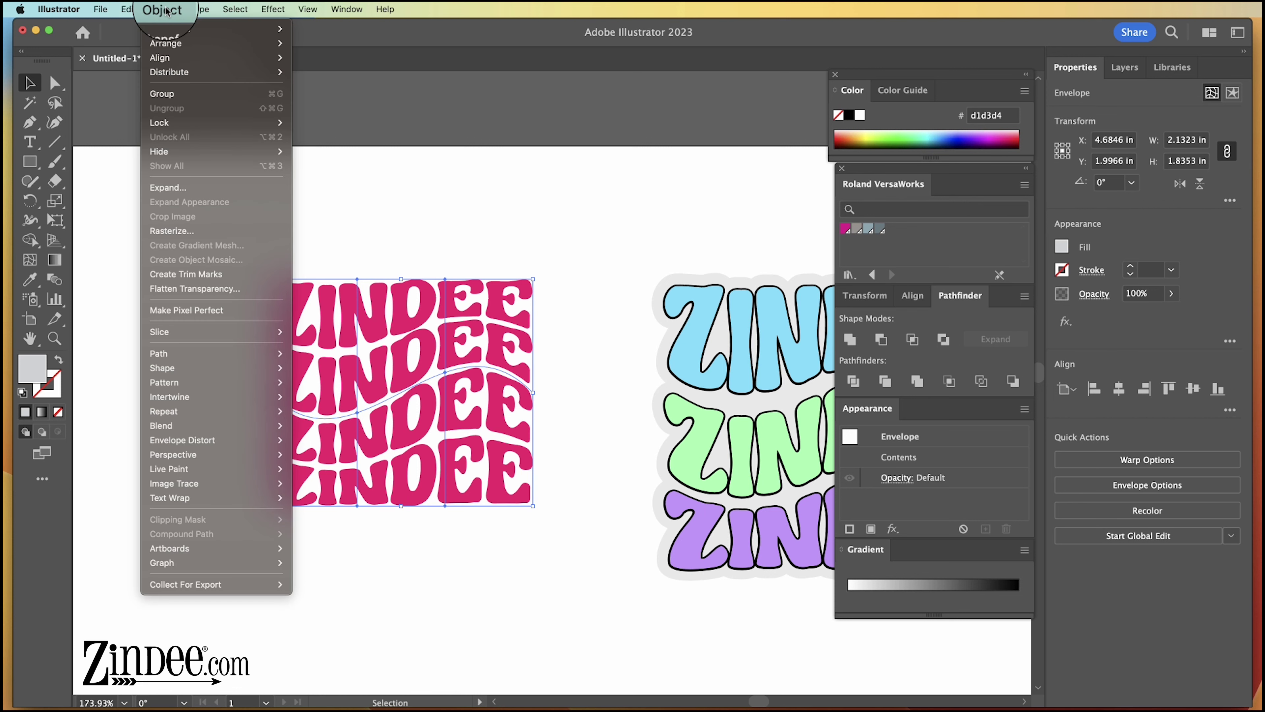
click(198, 441)
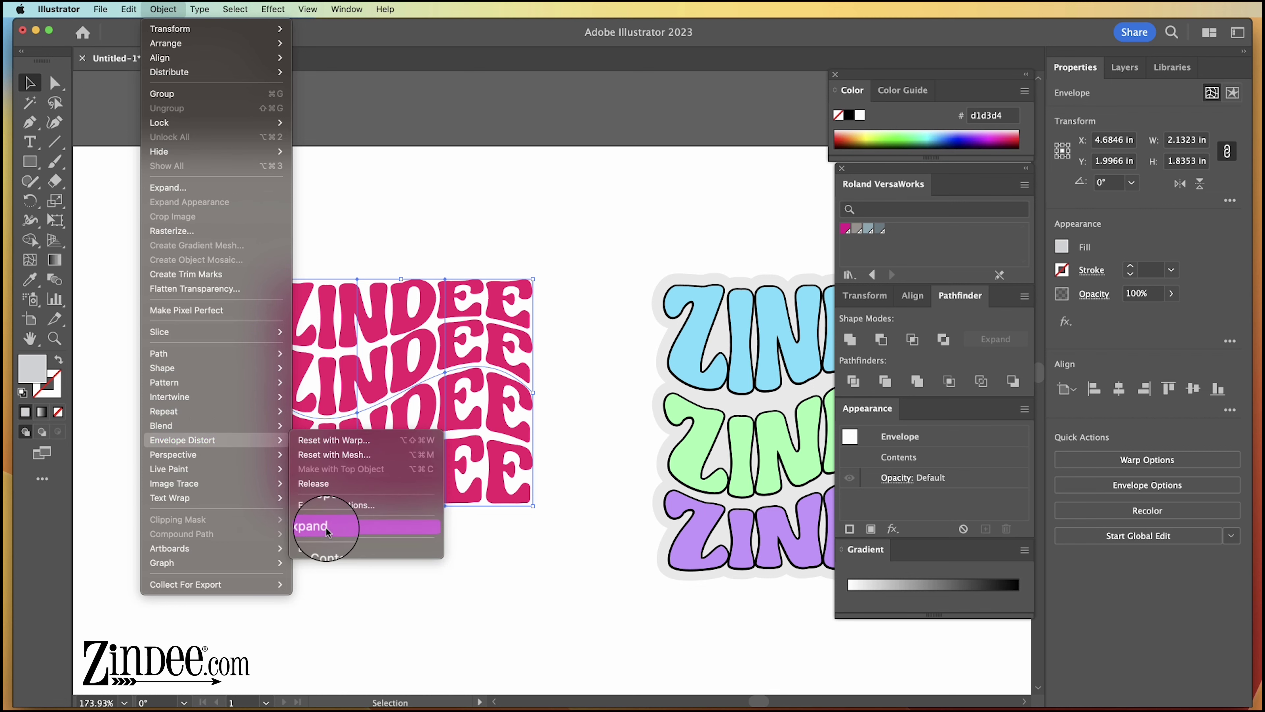
click(324, 526)
Try moving the N of the first ZINDEE line separately from the other letters and undo the move.
click(53, 84)
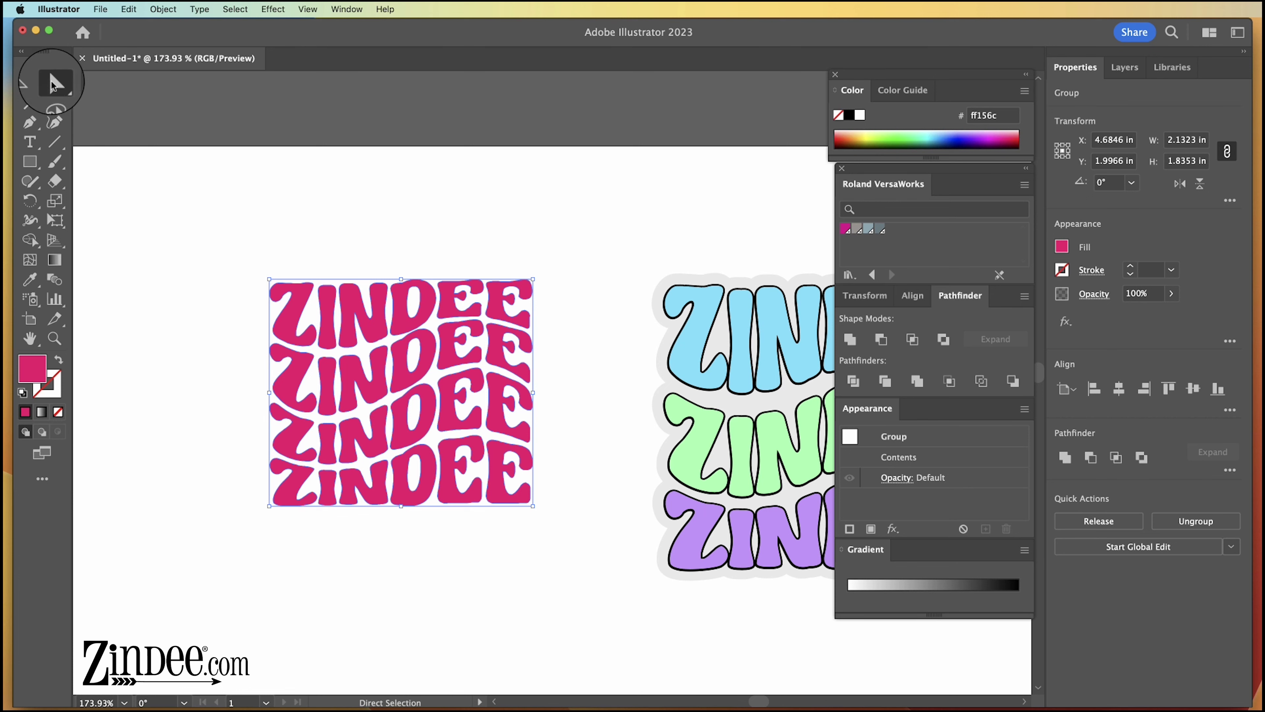
click(438, 320)
drag(375, 337, 375, 290)
key(super+z)
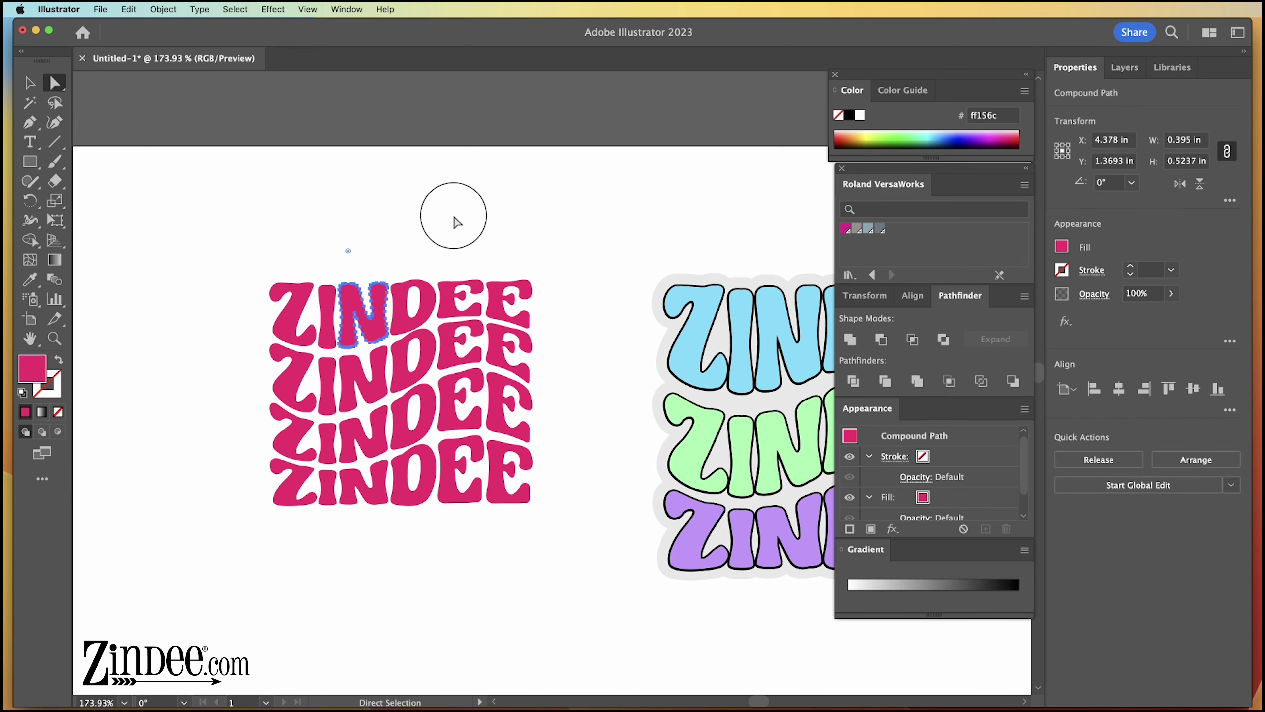
Recolor the N in the first line, the first E in the third line and the Z in the fourth line to lighter pink ff6aa9.
click(456, 222)
click(377, 332)
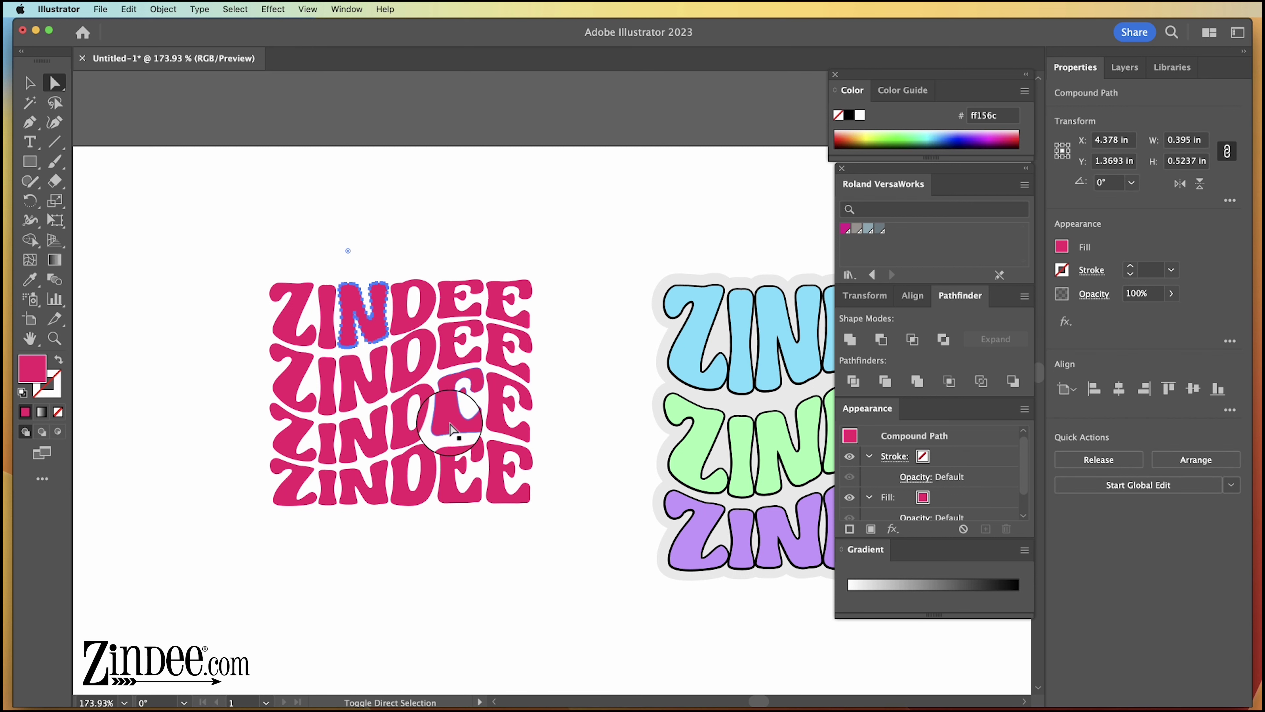
shift+click(451, 430)
shift+click(291, 481)
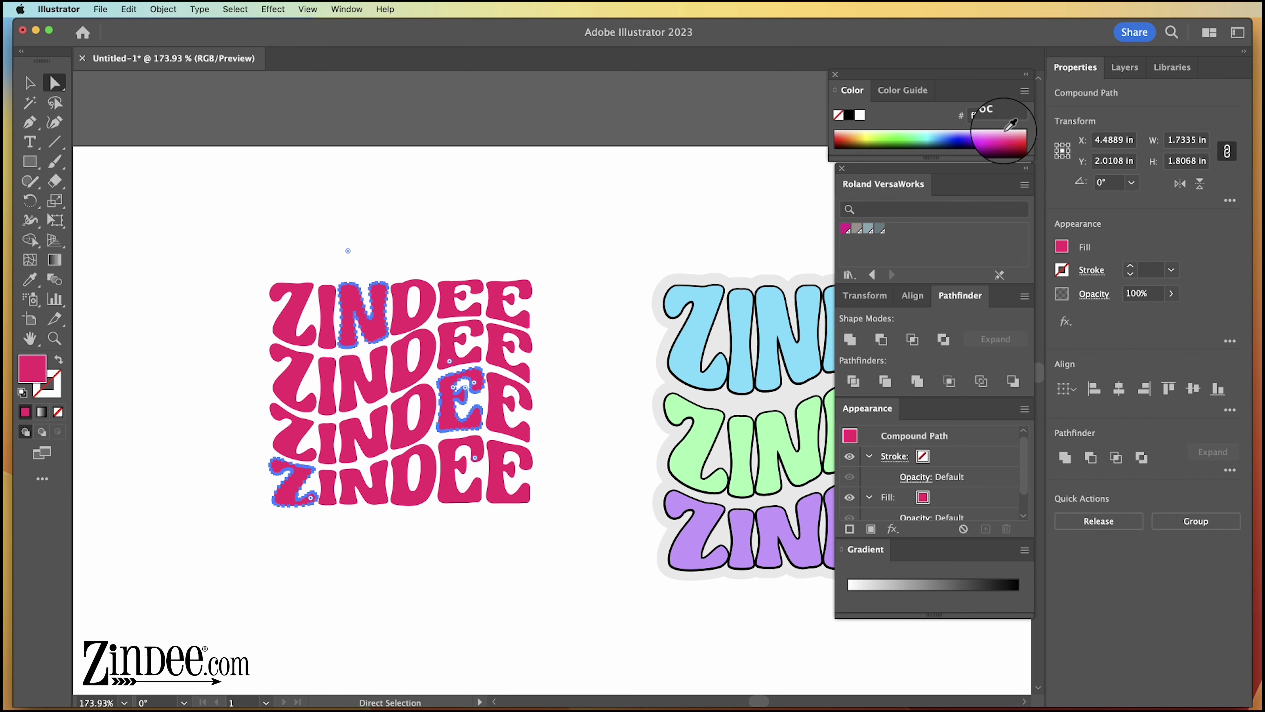
click(1008, 131)
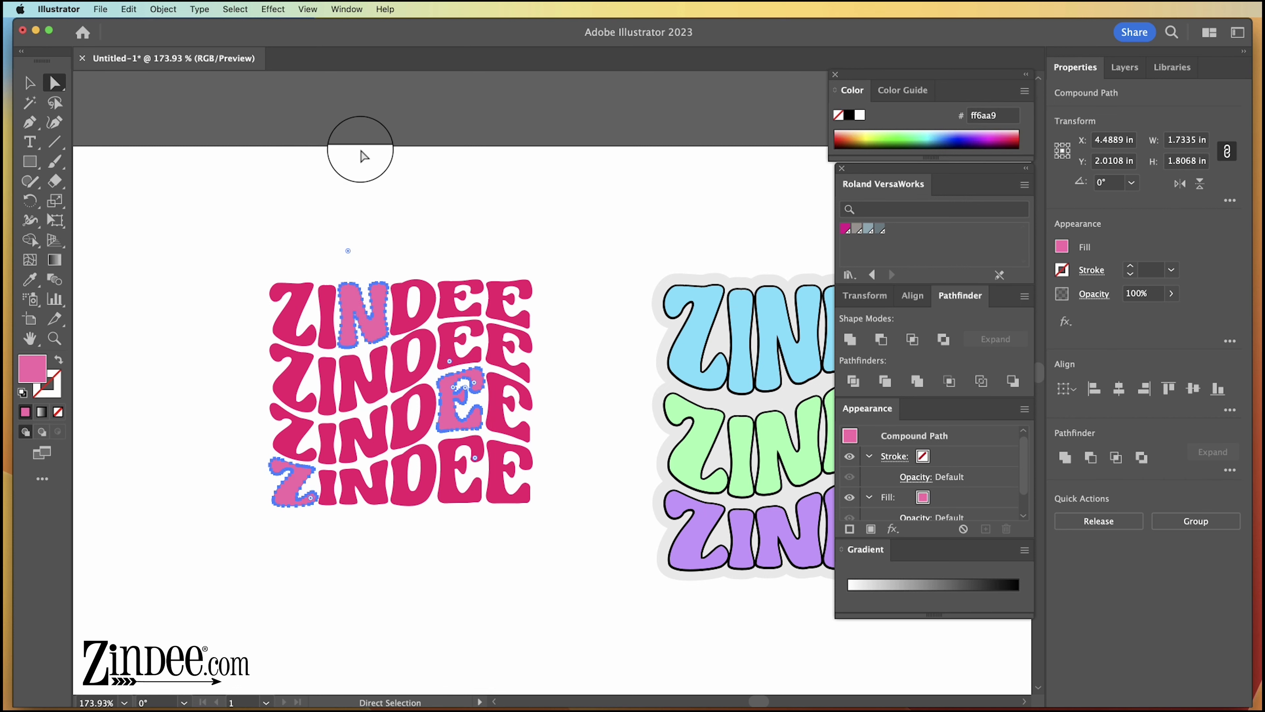
click(364, 156)
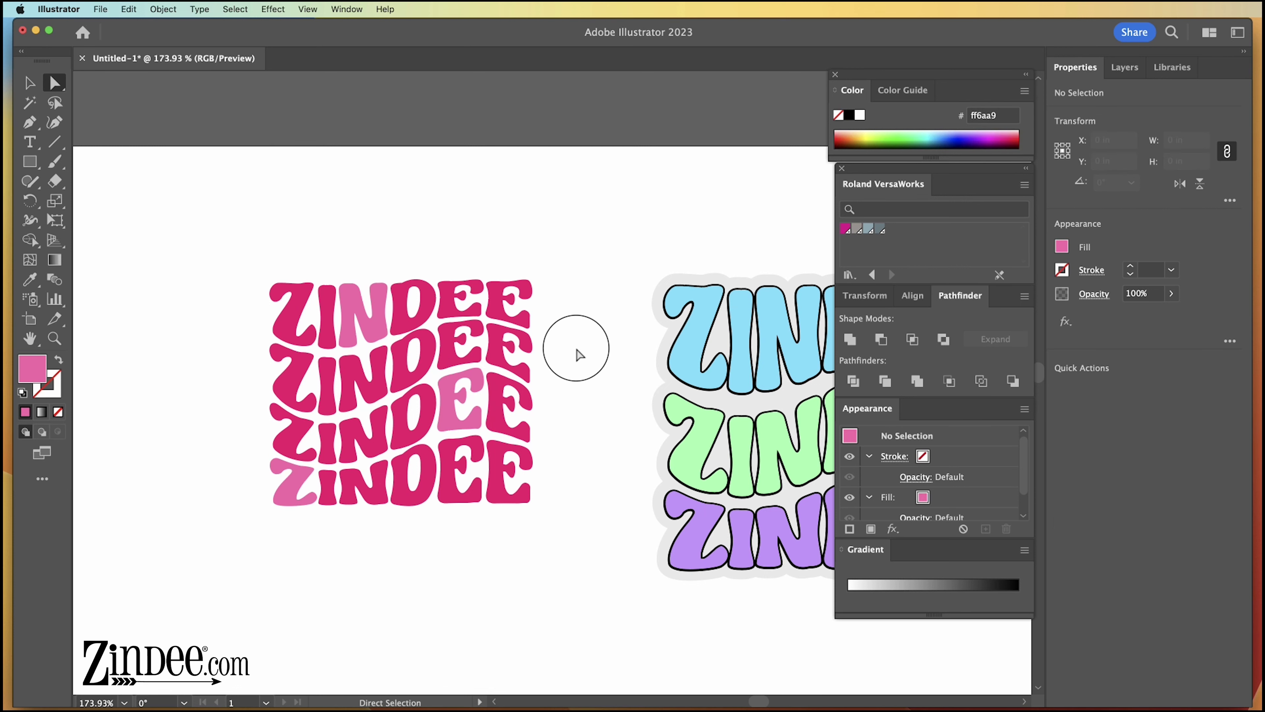
Paste a copy of the wavy pink ZINDEE group and place it level beside the original with a small gap.
click(30, 85)
scroll(513, 175, right, 6)
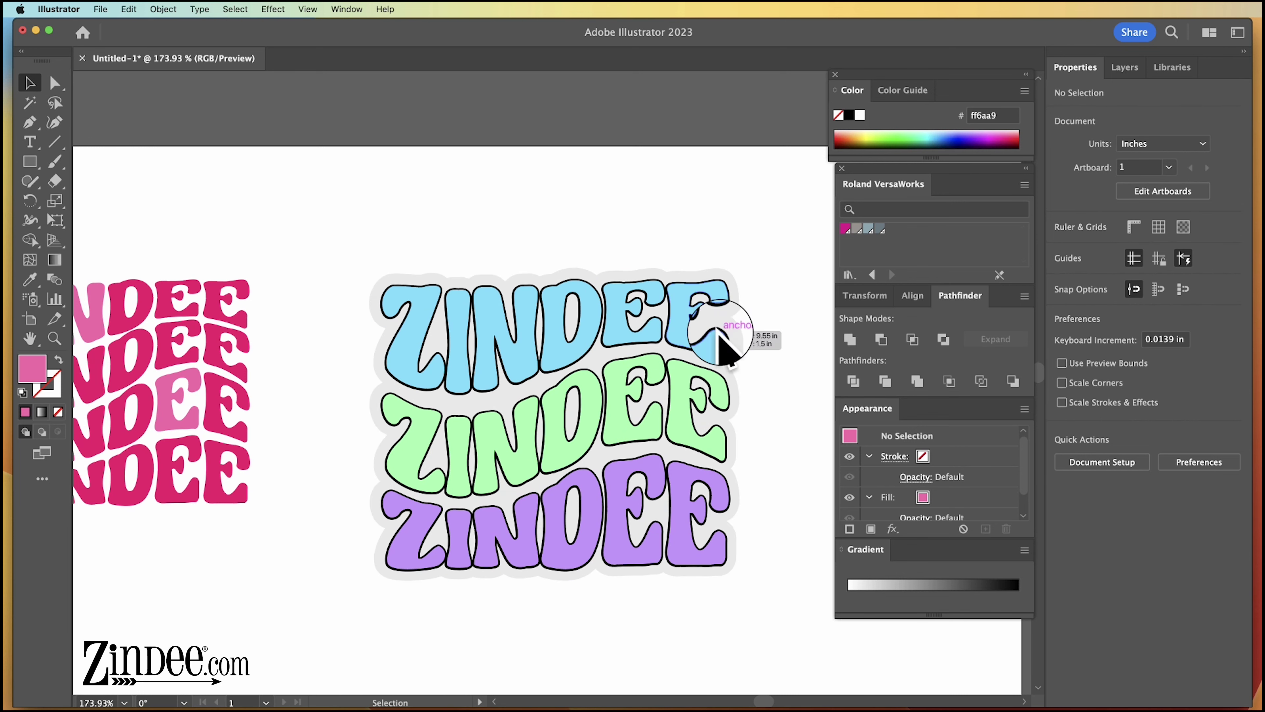
scroll(547, 394, left, 10)
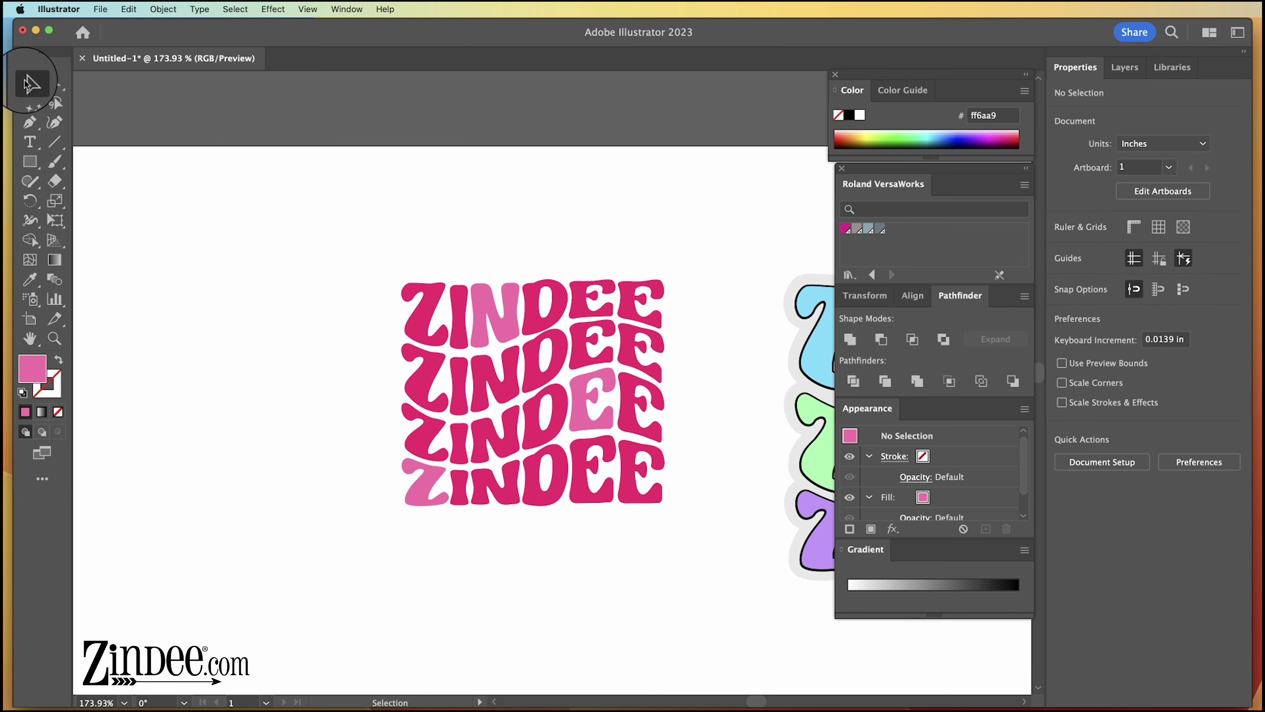
drag(556, 422, 328, 436)
key(super+v)
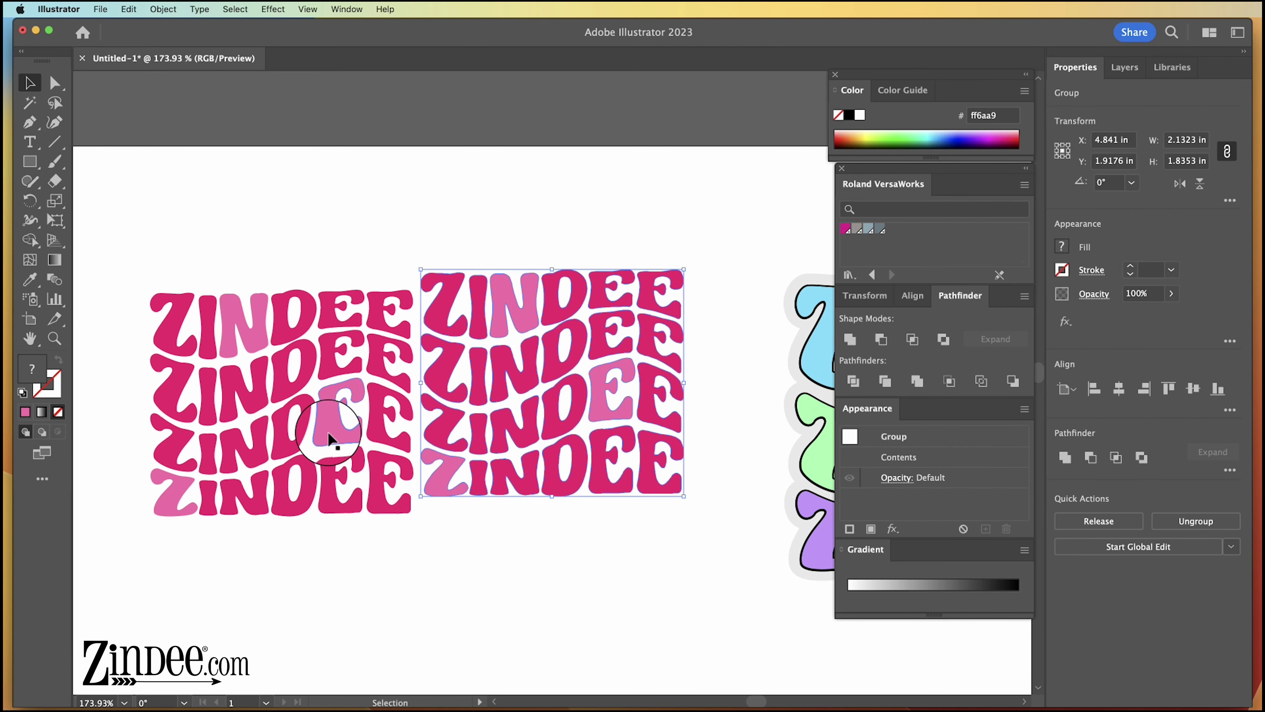
drag(524, 377, 548, 396)
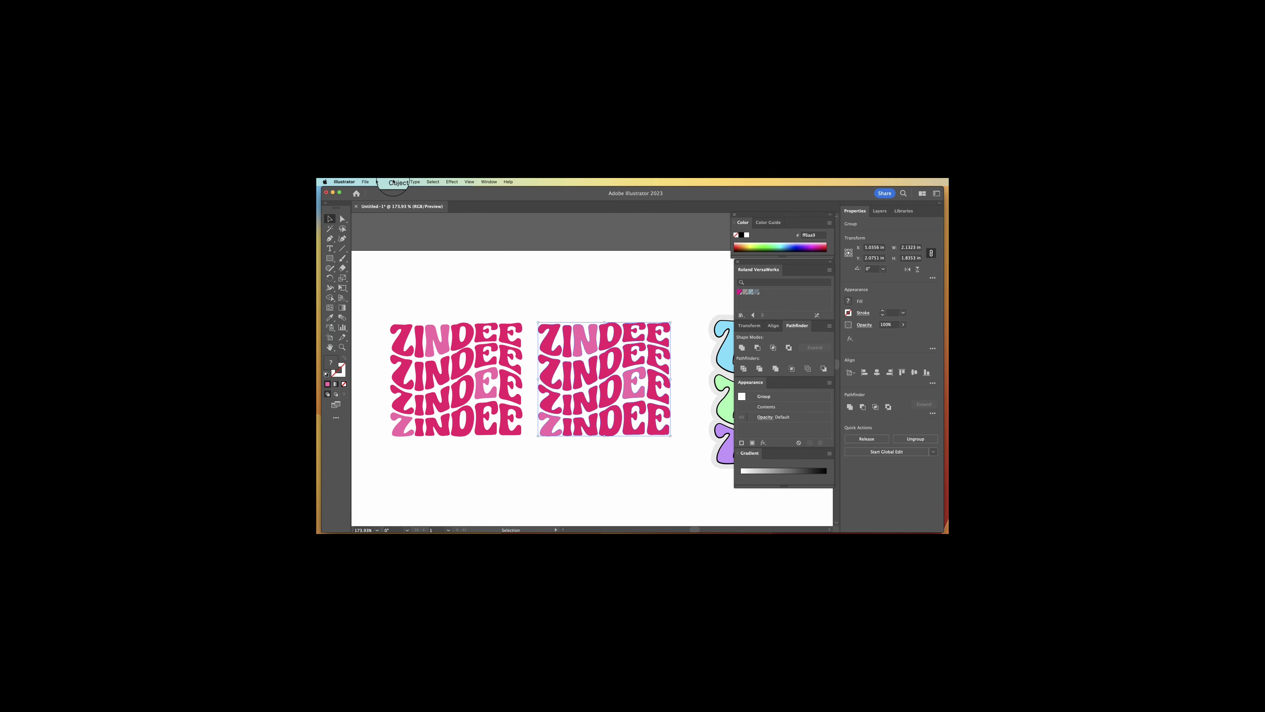
Offset the paths of the ZINDEE copy by 0.02 in with Round joins.
click(397, 181)
mouse_move(404, 354)
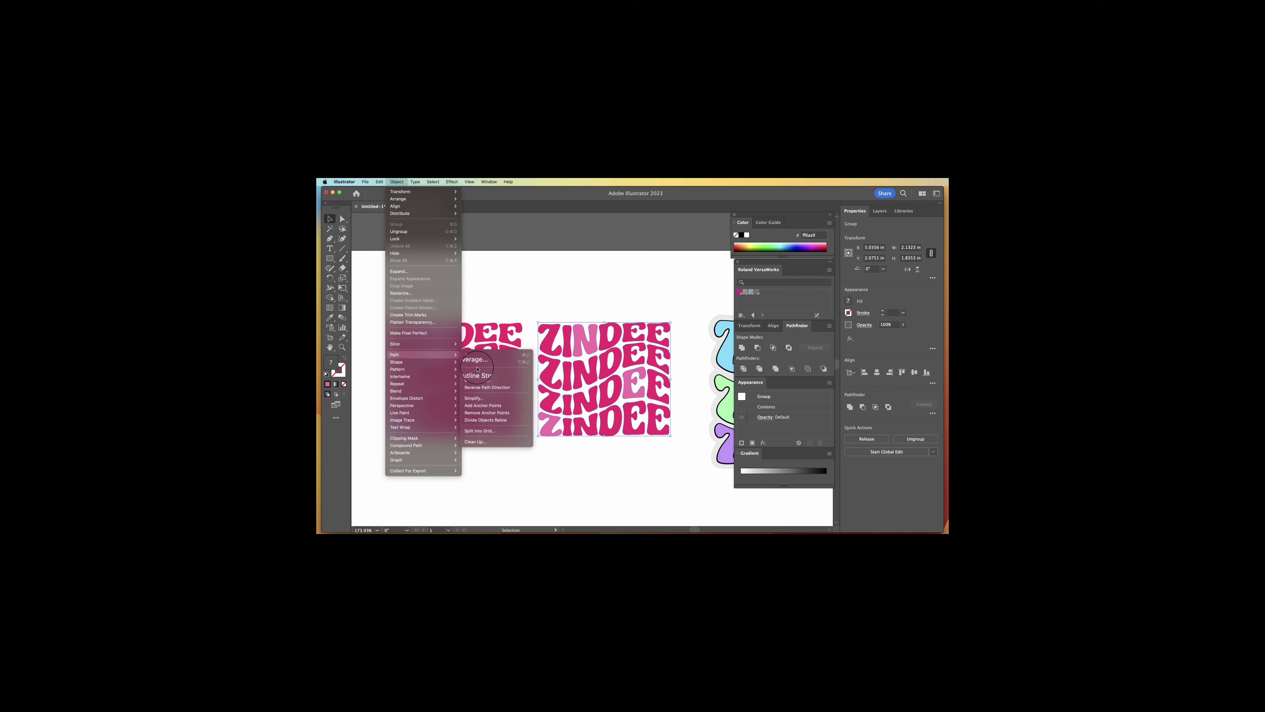
click(477, 379)
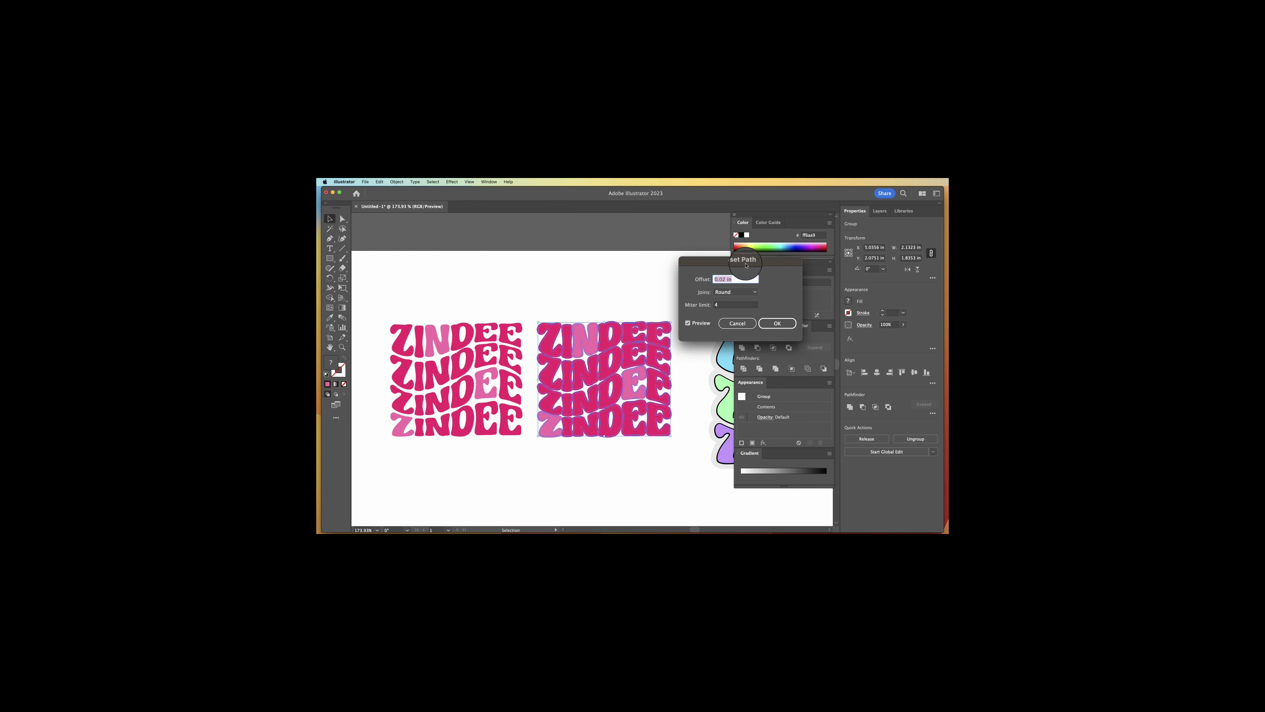
drag(746, 265, 750, 352)
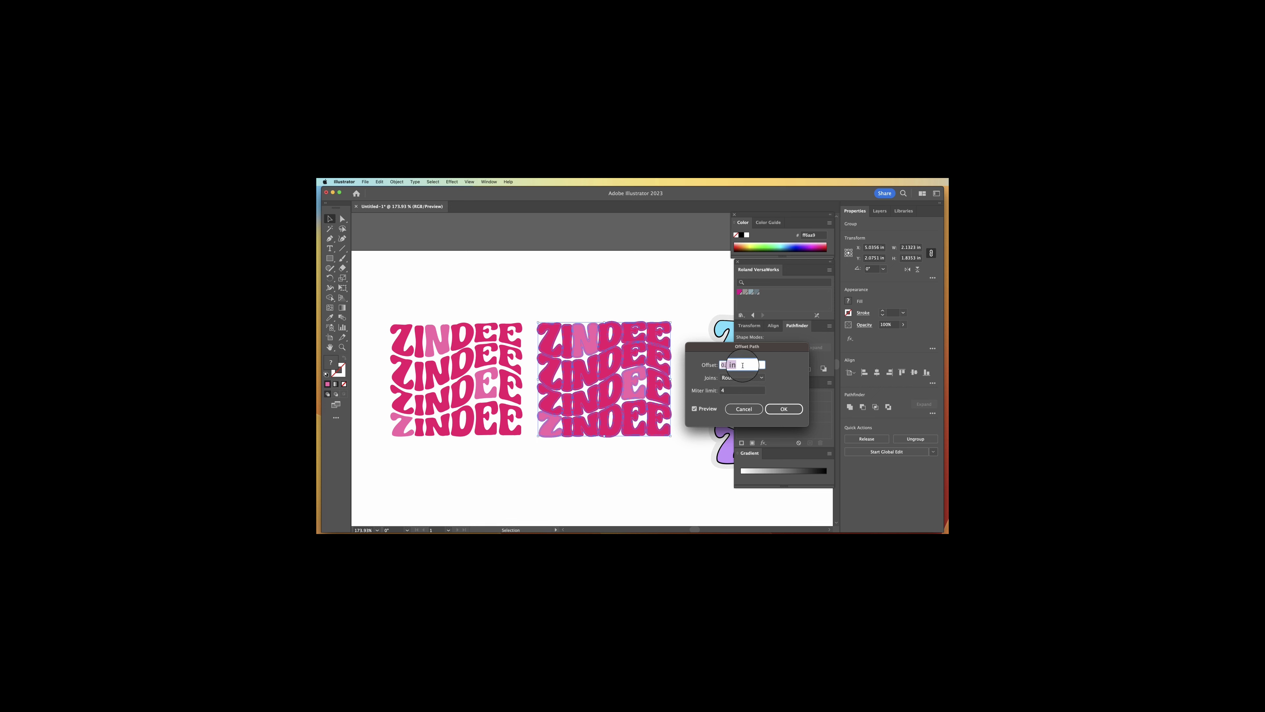
scroll(743, 368, up, 2)
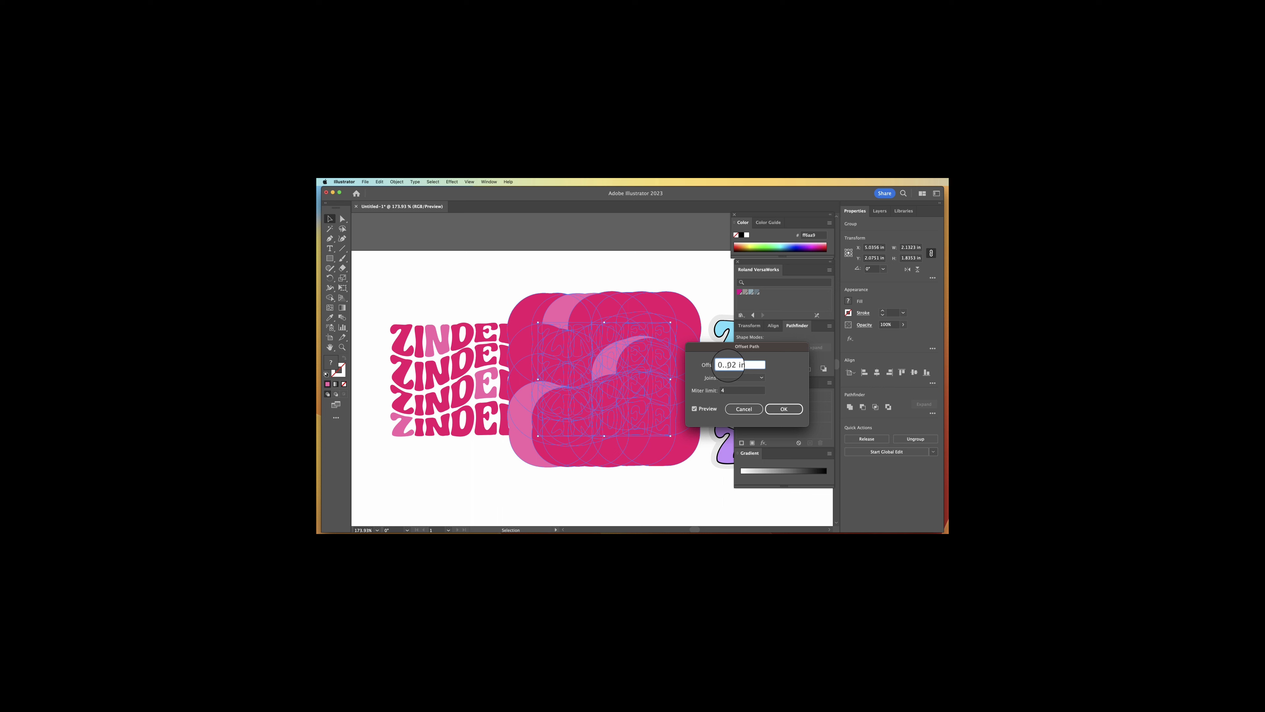
click(745, 380)
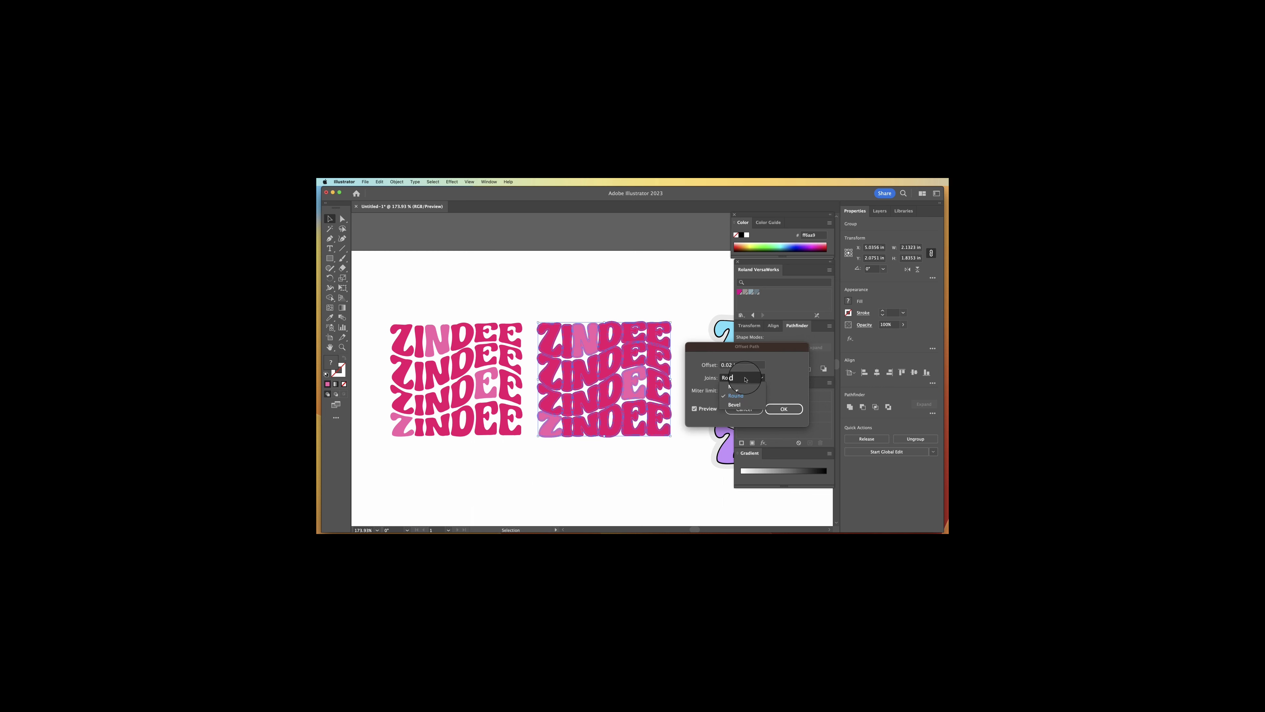
click(745, 380)
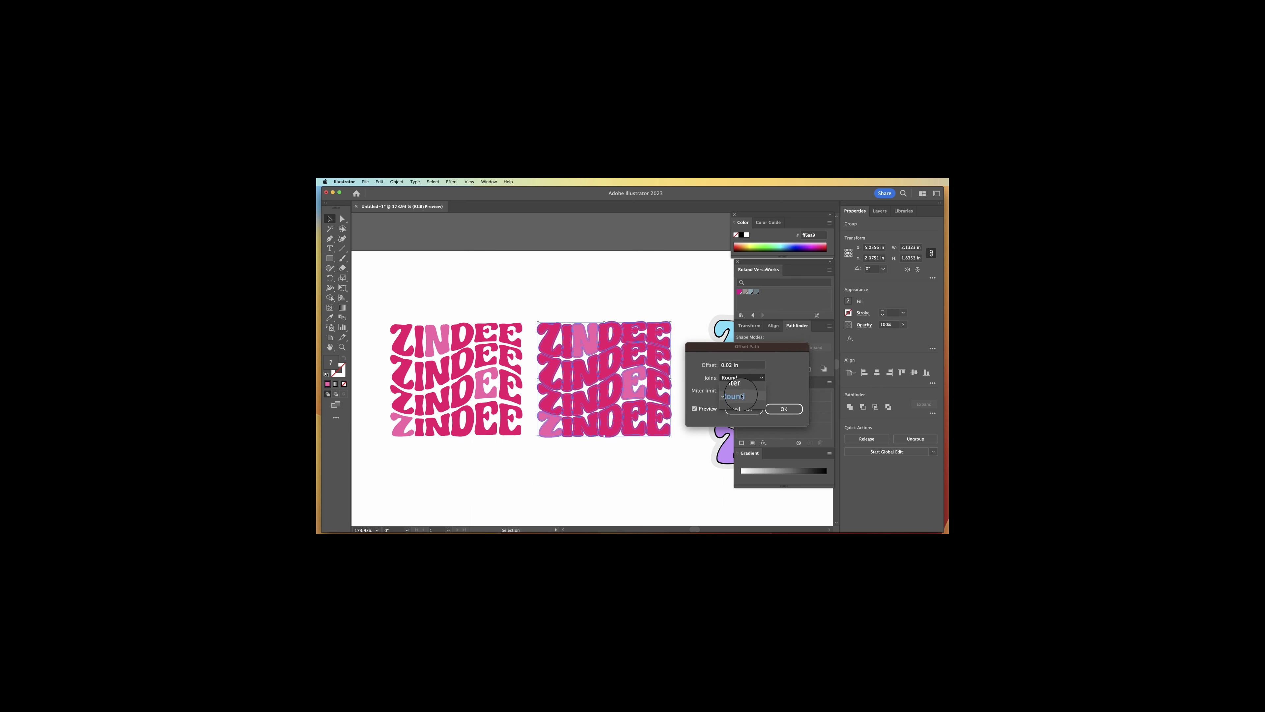
click(693, 409)
click(693, 408)
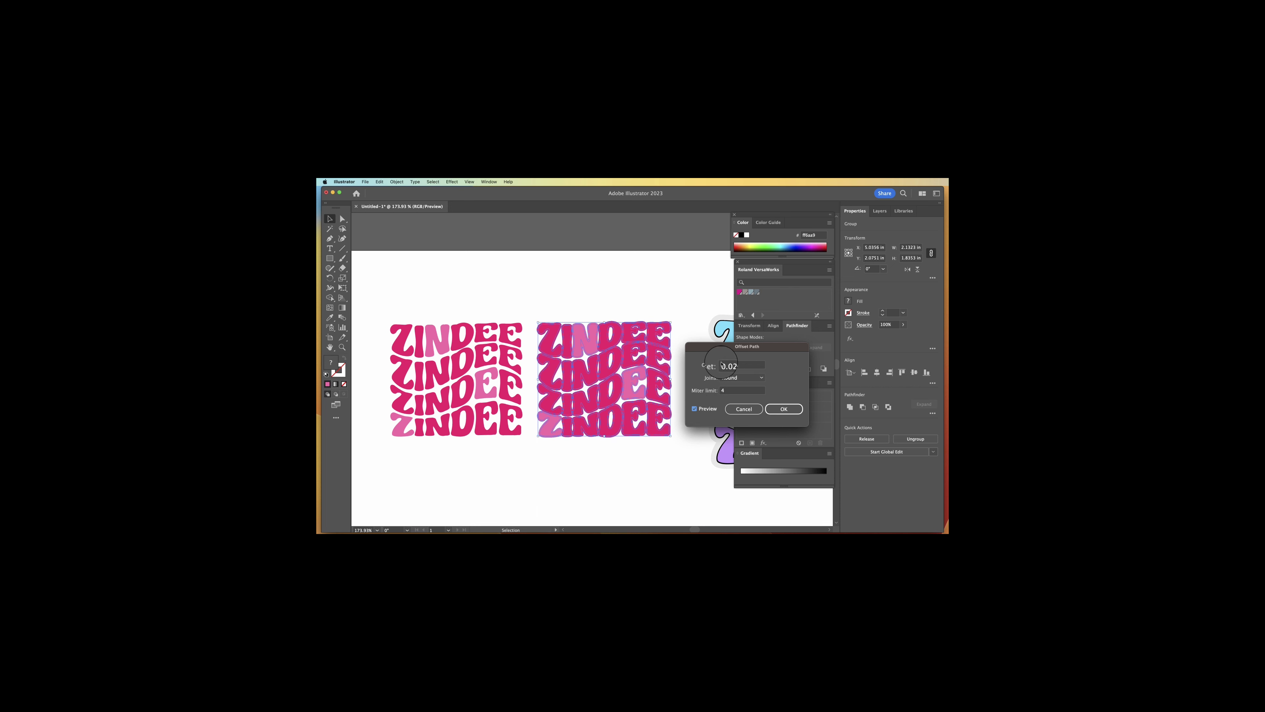
click(791, 413)
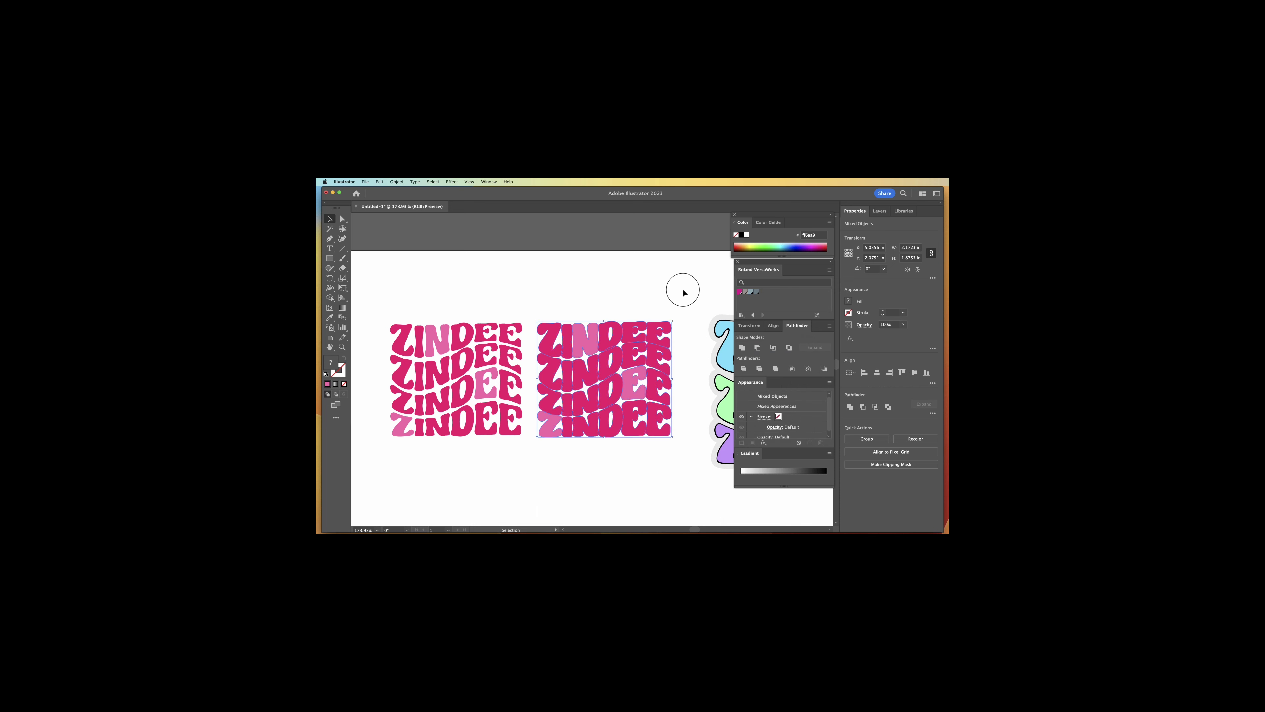
Group the offset ZINDEE copy and fill it with black 000000.
drag(683, 288, 592, 414)
drag(537, 468, 538, 467)
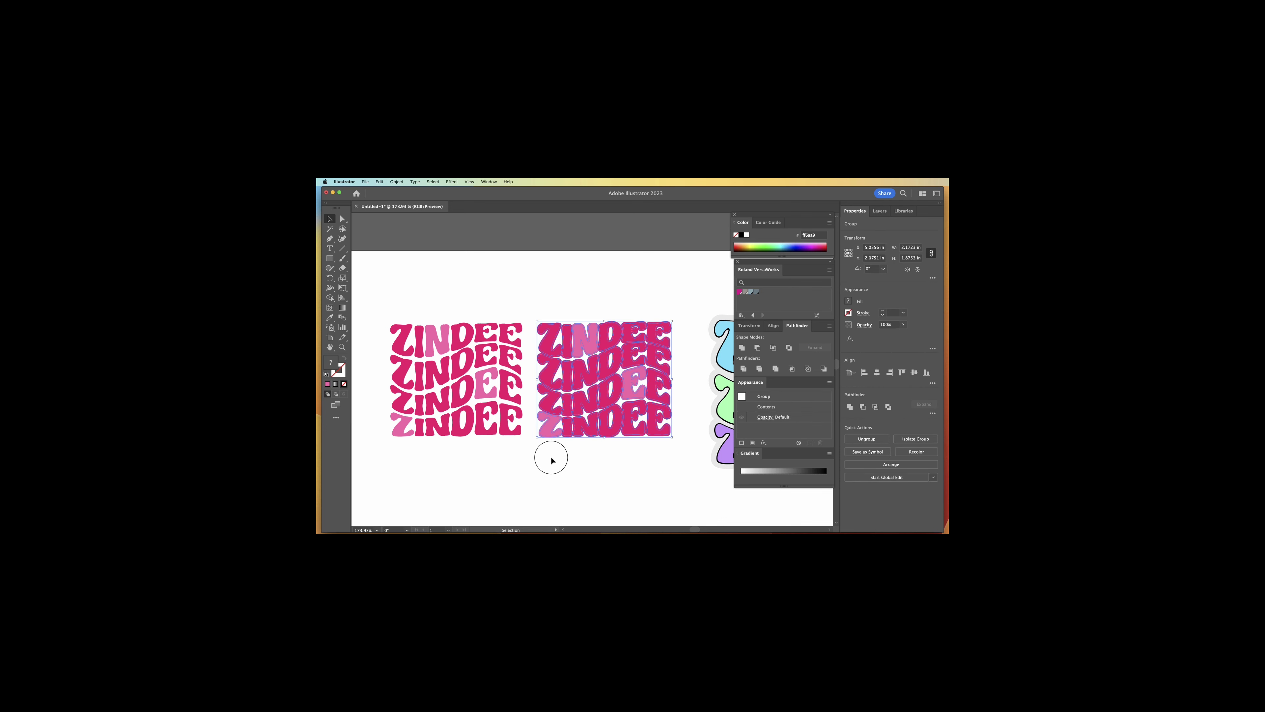
double_click(329, 364)
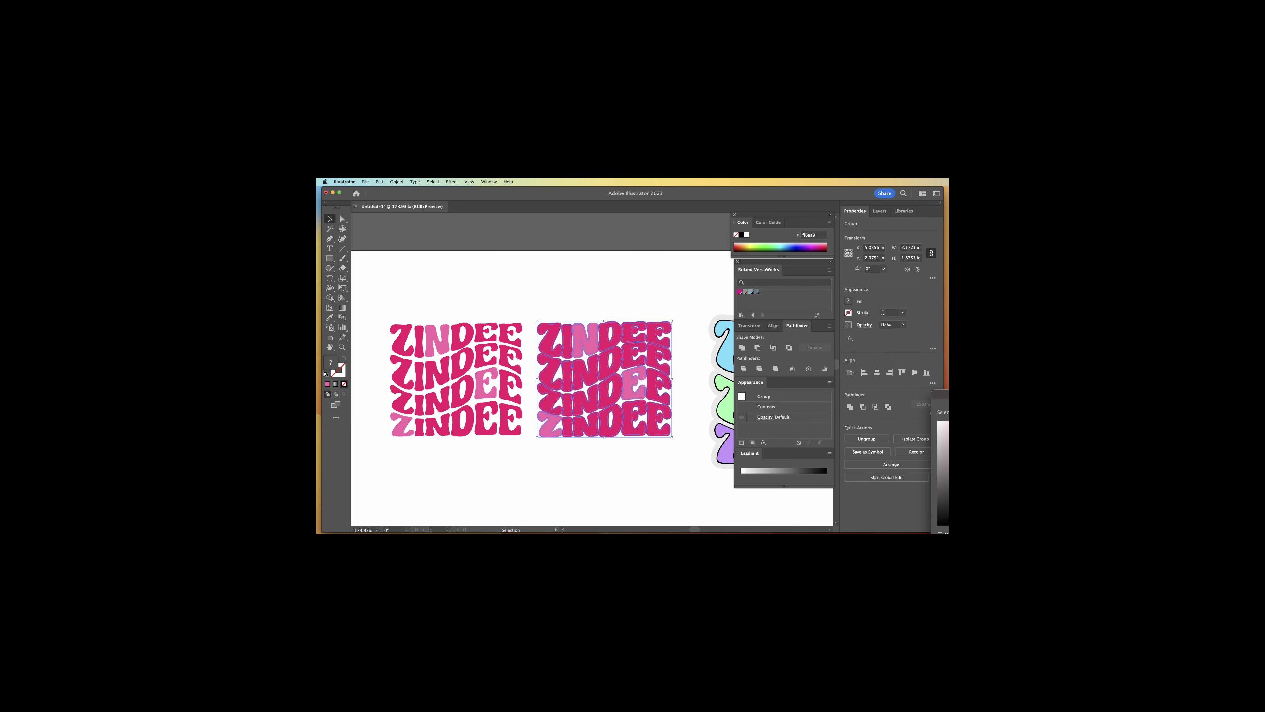
drag(940, 394, 797, 342)
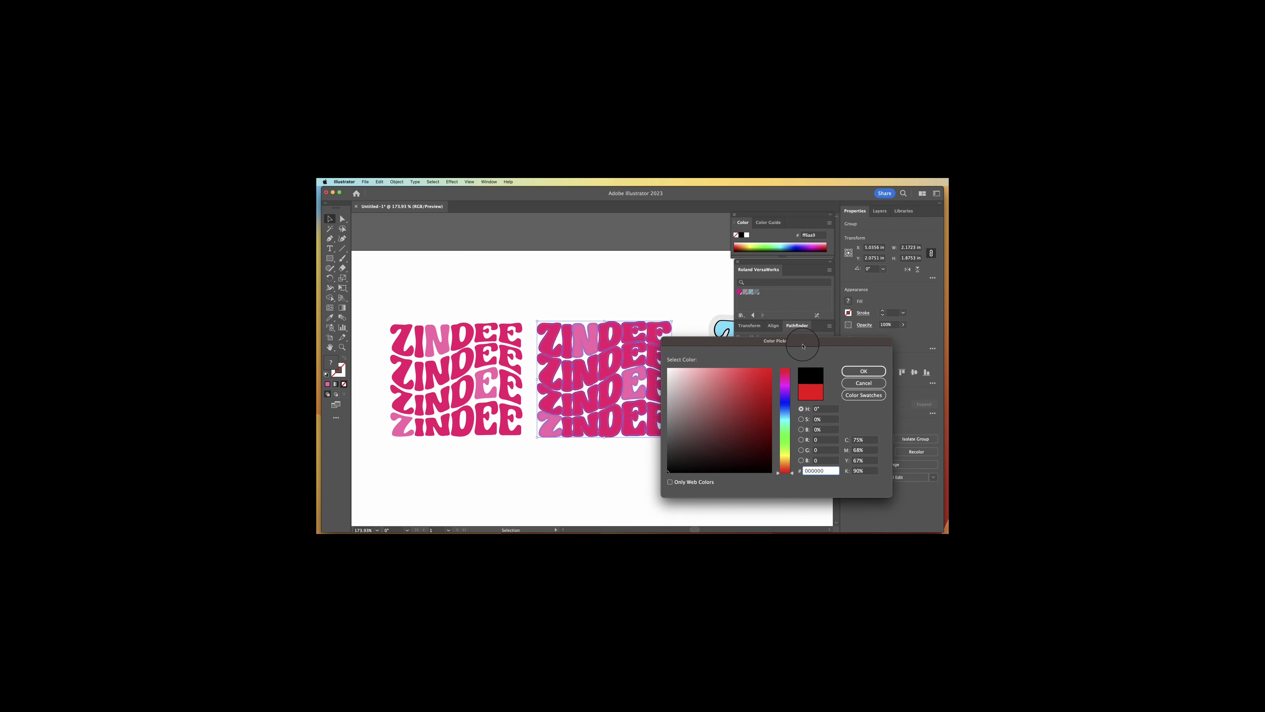
click(865, 371)
Combine all the black ZINDEE shapes into one with the Pathfinder Merge operation.
click(343, 219)
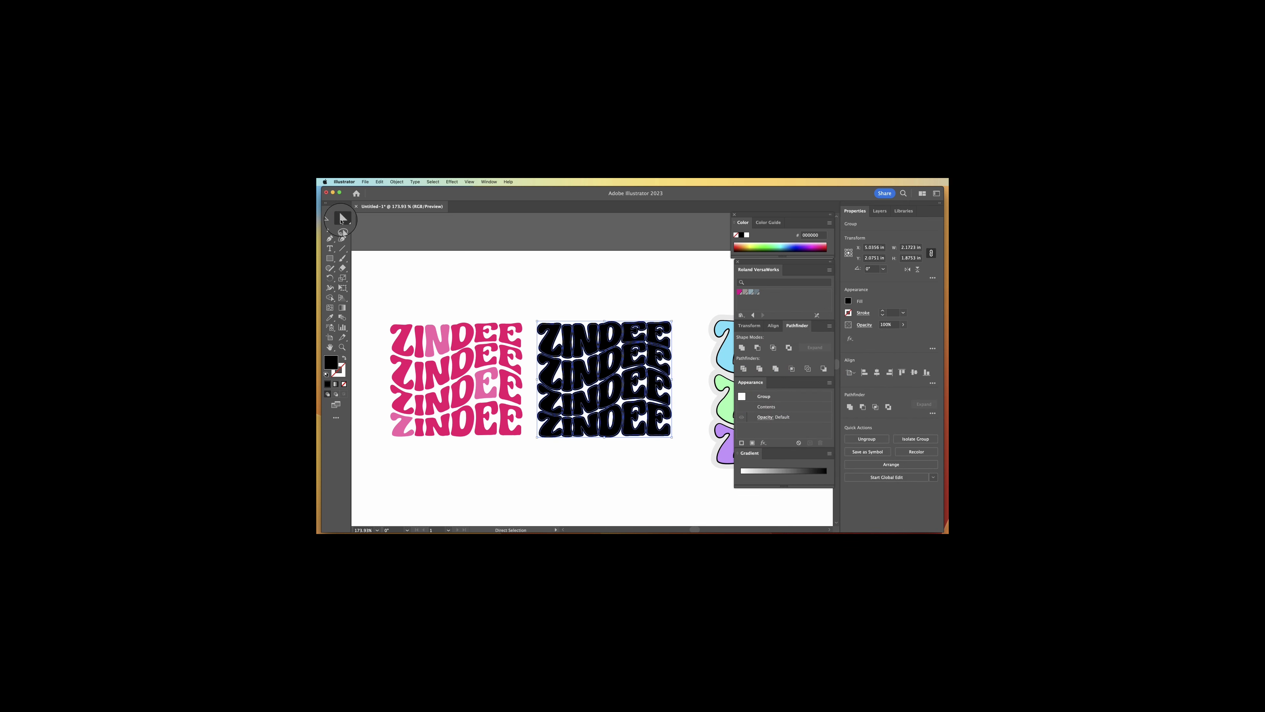
drag(685, 293, 601, 406)
drag(517, 481, 518, 481)
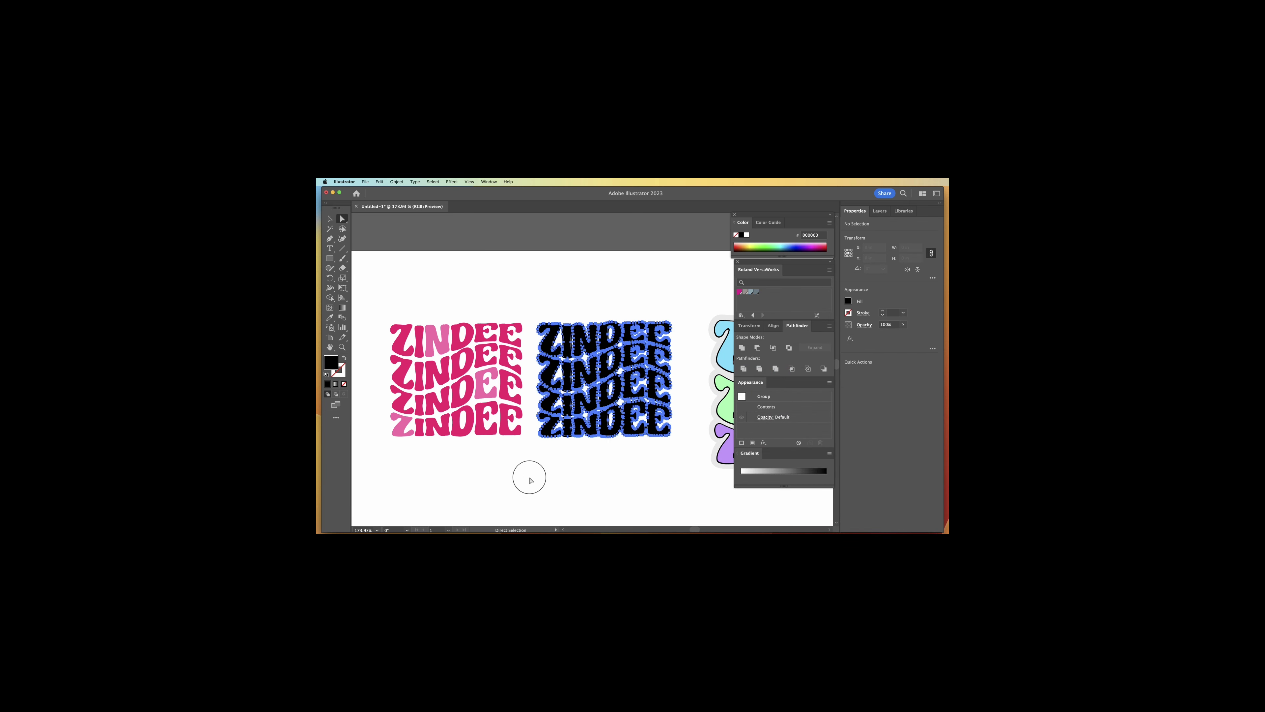
click(775, 368)
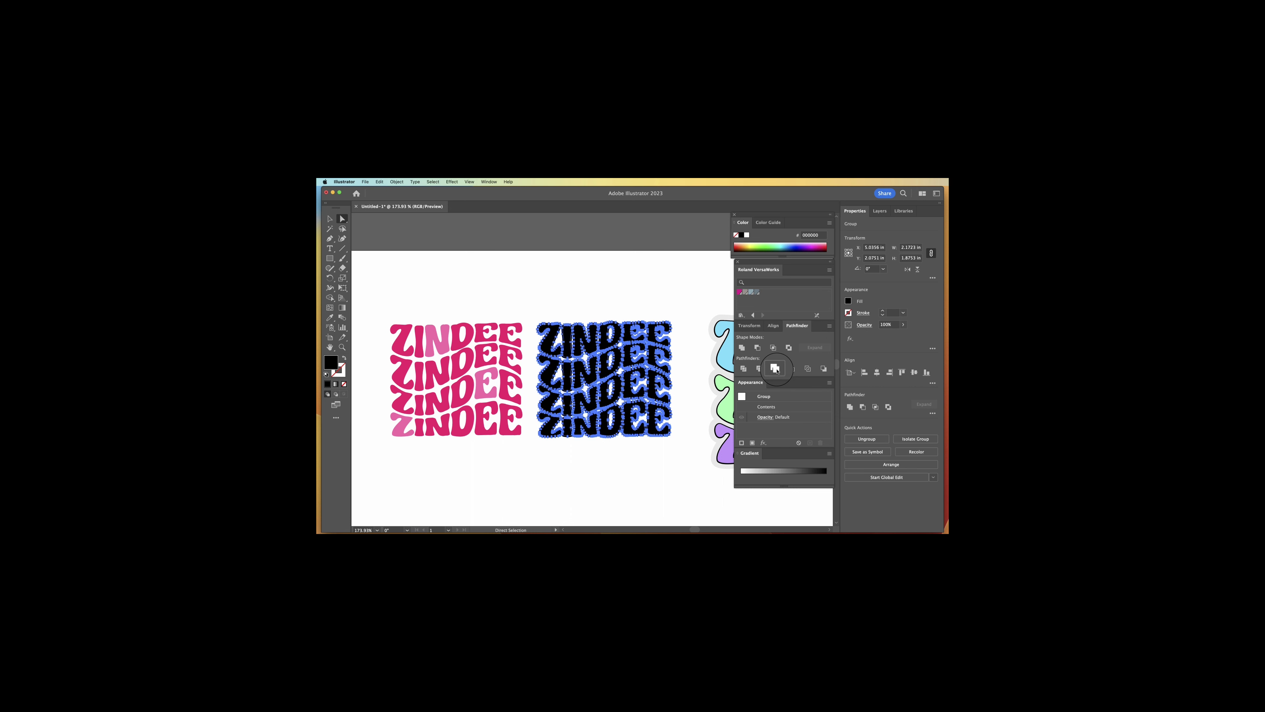
click(537, 237)
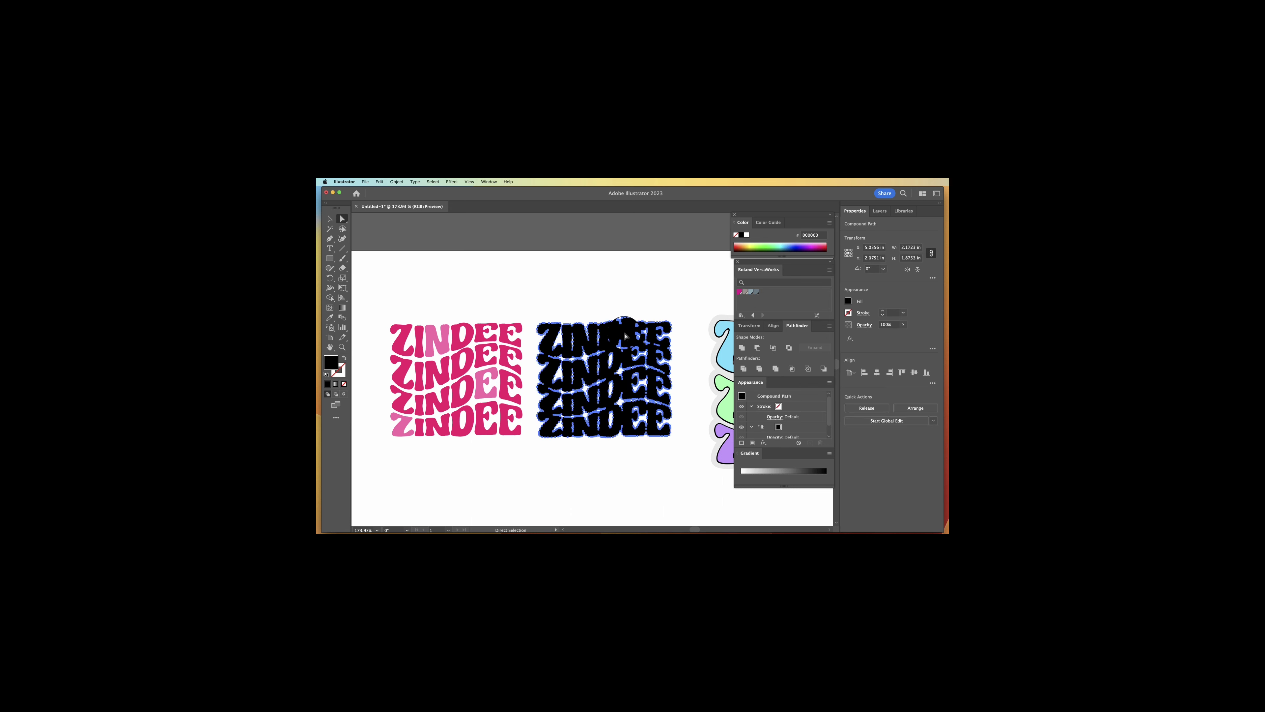
Move the merged black shape over the pink ZINDEE text and send it to the back.
drag(626, 335, 472, 341)
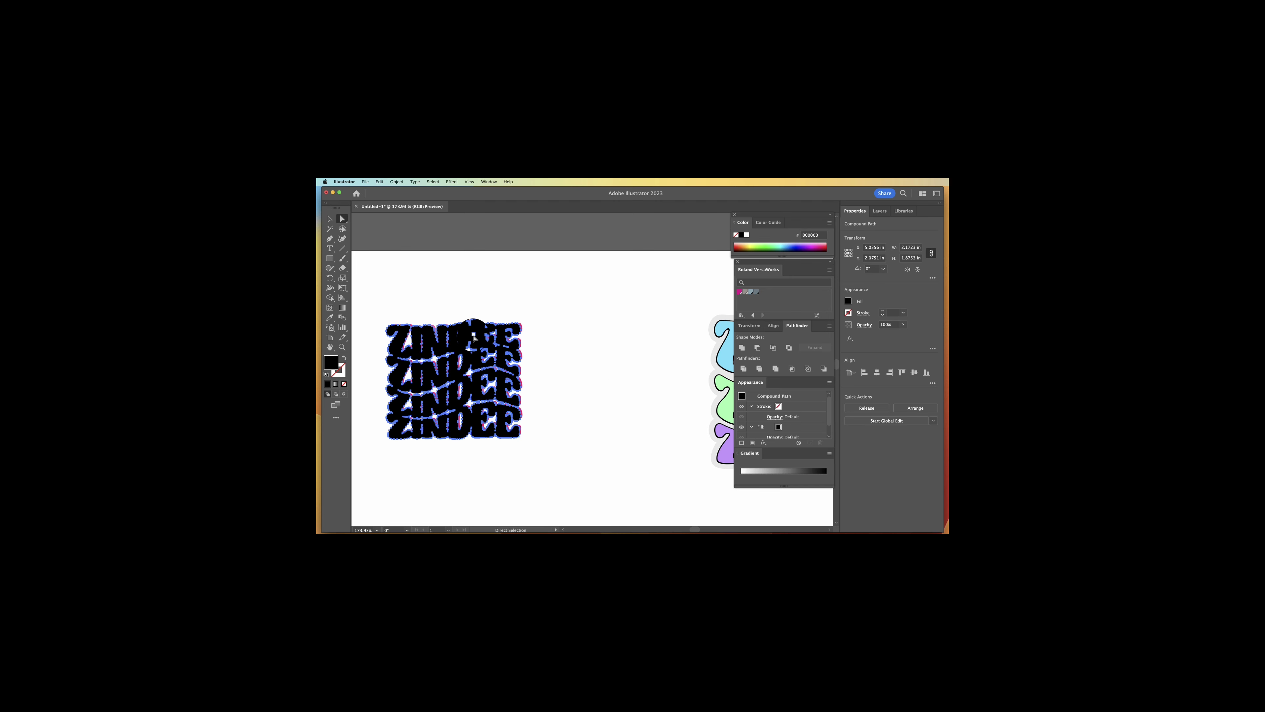
click(330, 219)
right_click(431, 331)
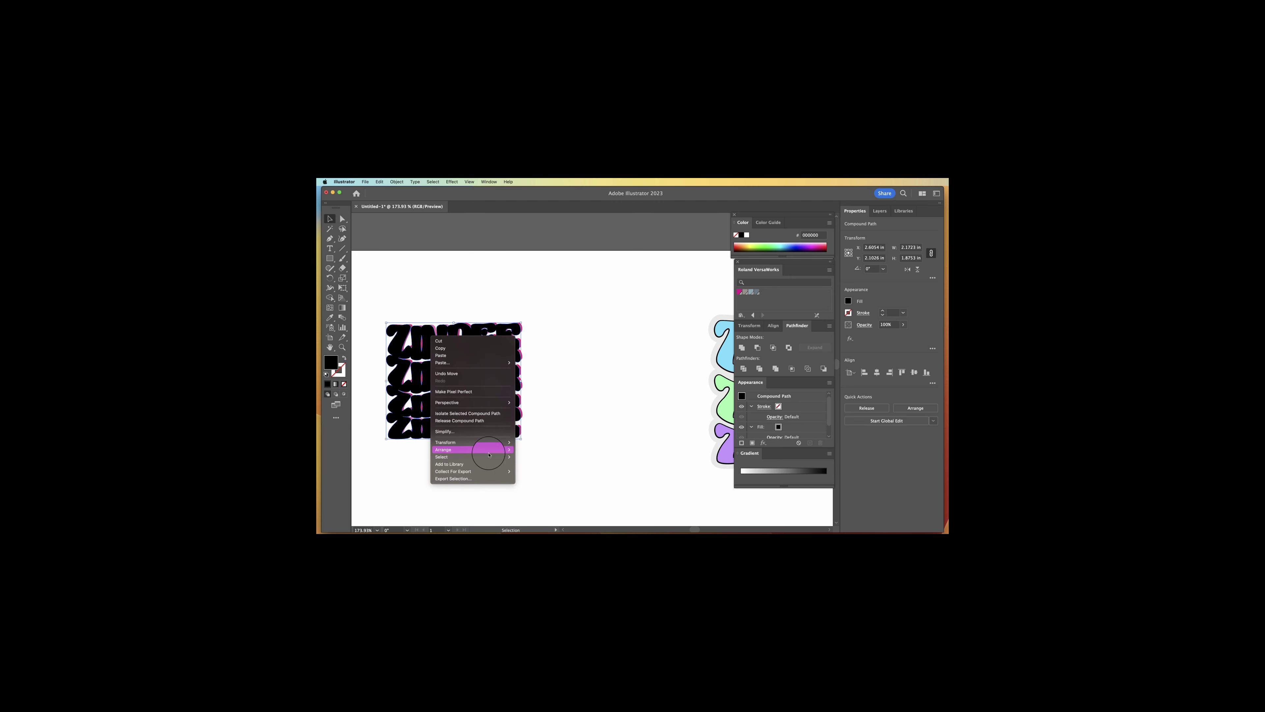
mouse_move(478, 449)
click(530, 472)
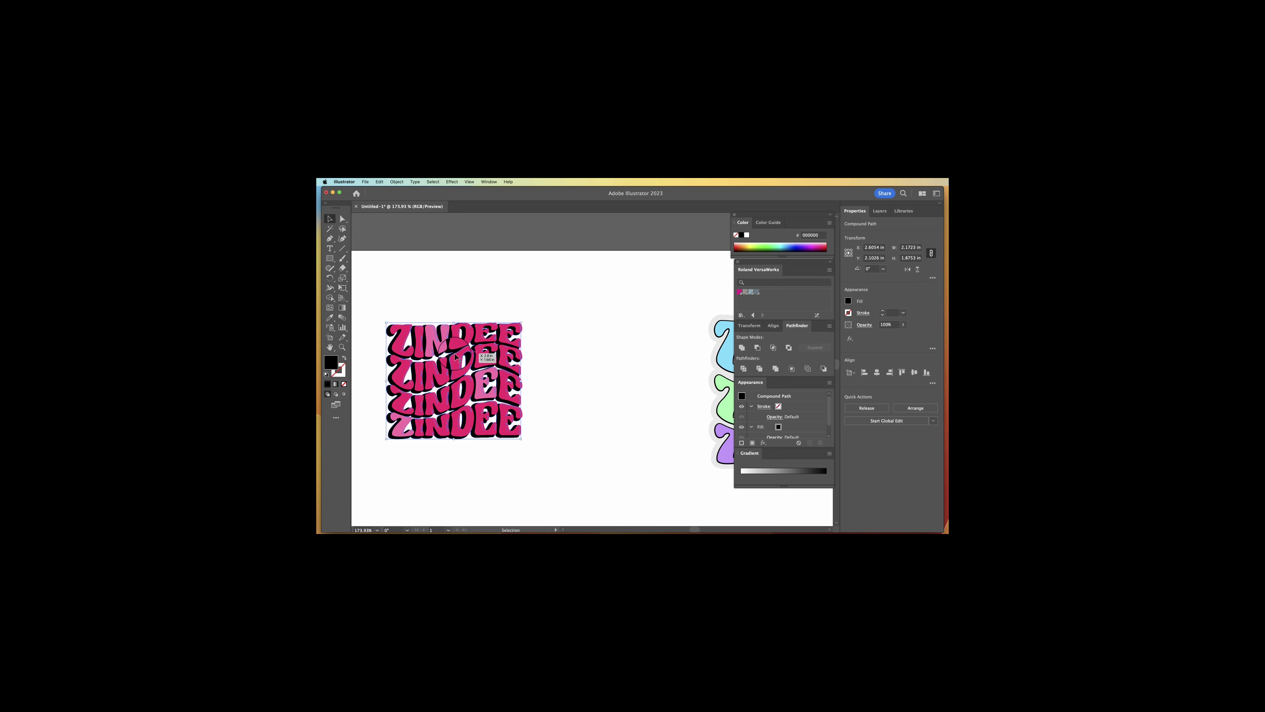
Fine-tune the black shape's position behind the pink letters so it forms an even outline around them.
click(342, 347)
drag(395, 360, 521, 324)
click(335, 221)
click(407, 265)
drag(380, 273, 391, 269)
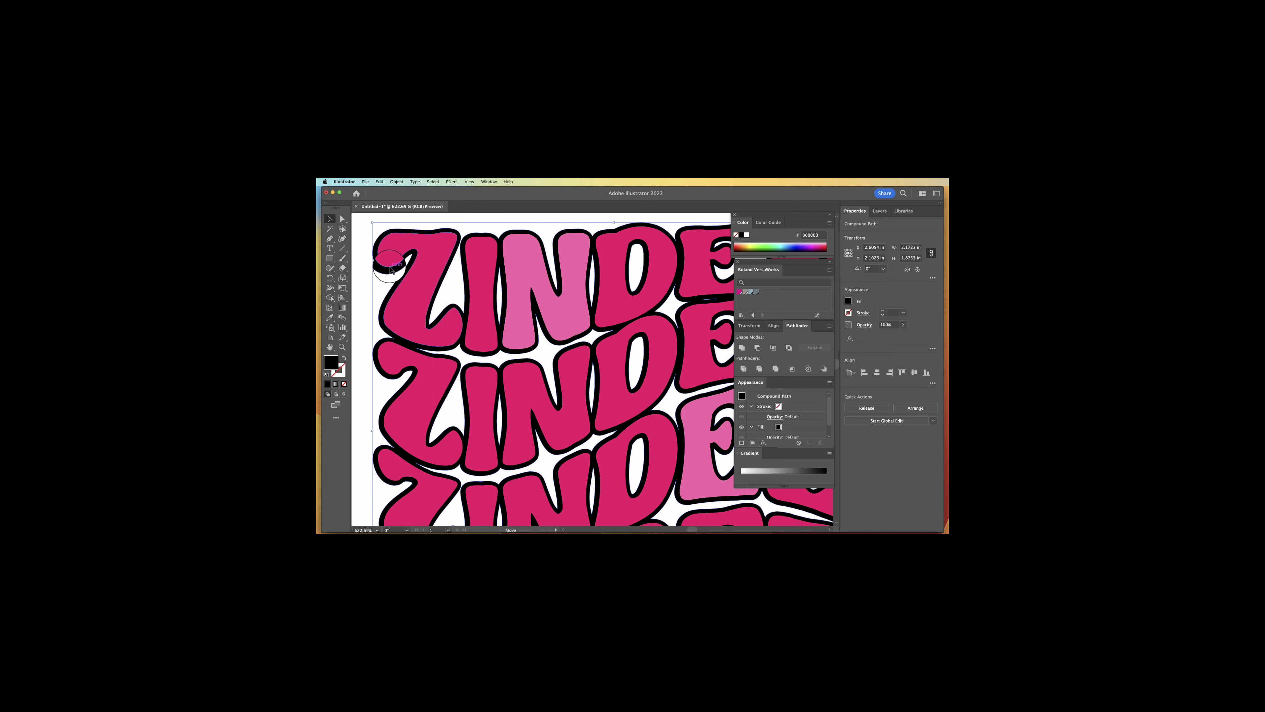
click(342, 346)
drag(564, 373, 535, 397)
scroll(549, 384, right, 5)
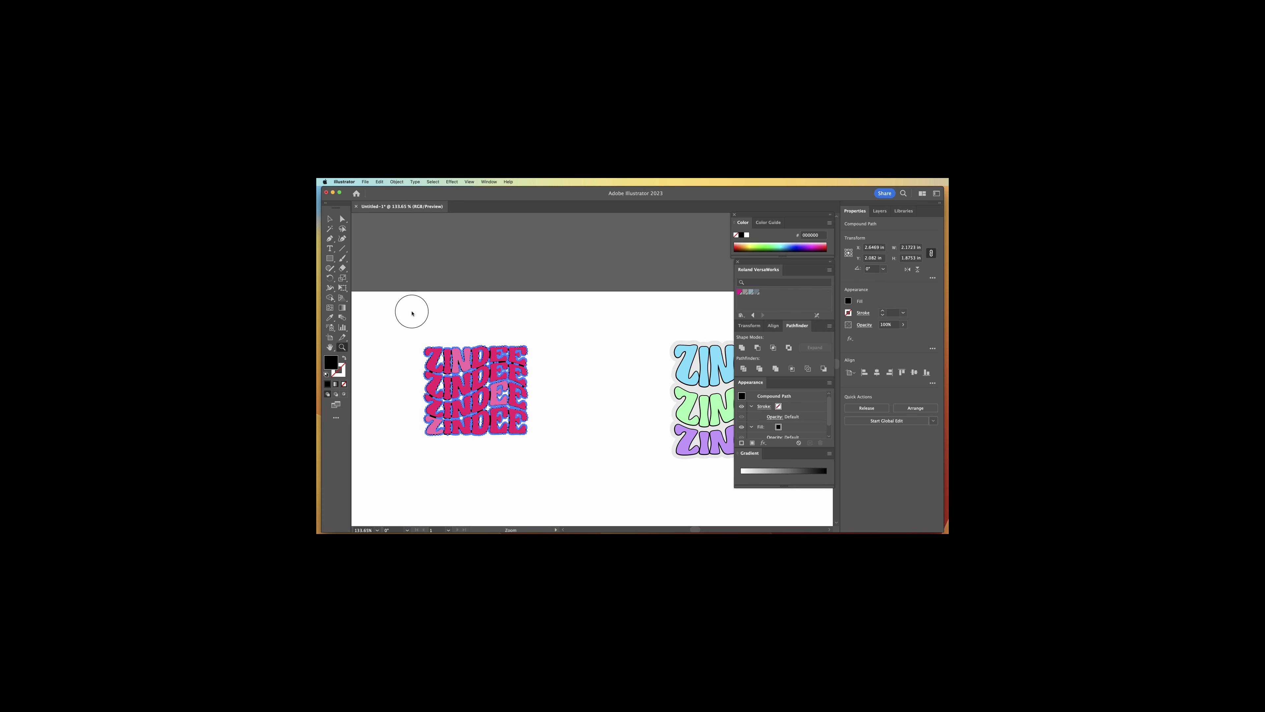
Paste a copy of the pink text with its black outline and place it between the original and the pastel reference design.
click(330, 219)
drag(548, 308, 388, 481)
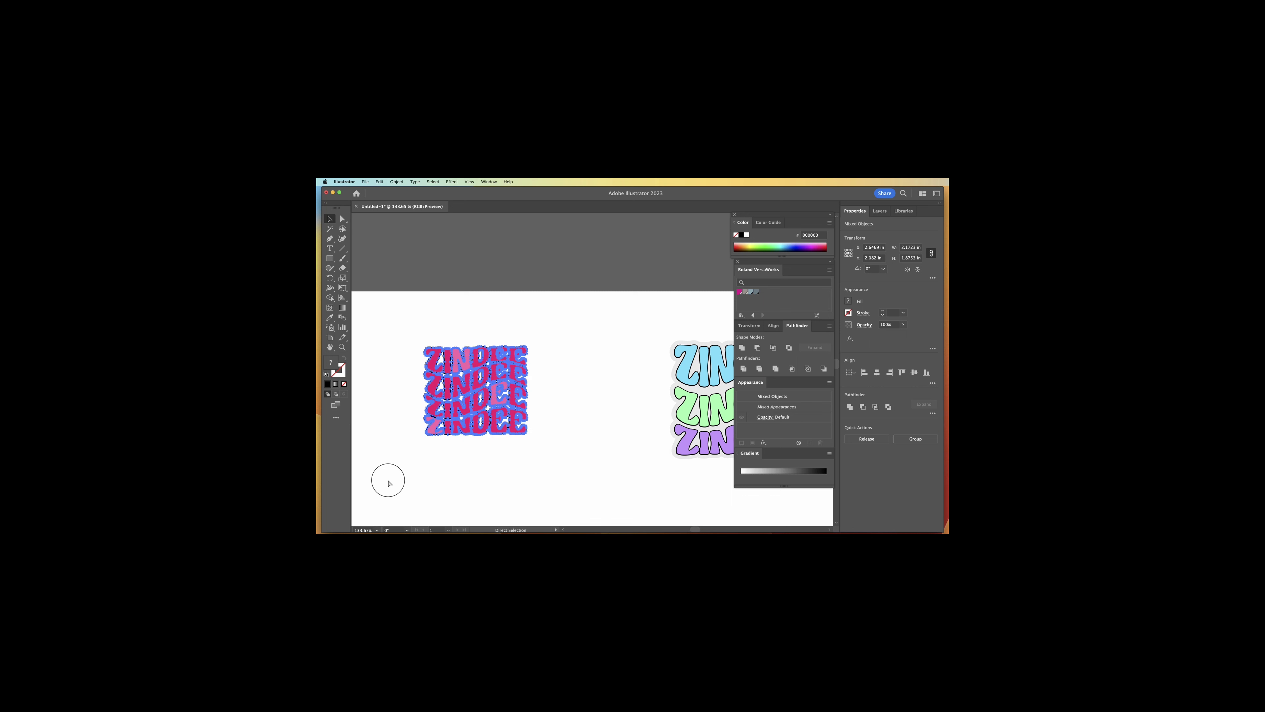
key(super+v)
drag(593, 360, 604, 381)
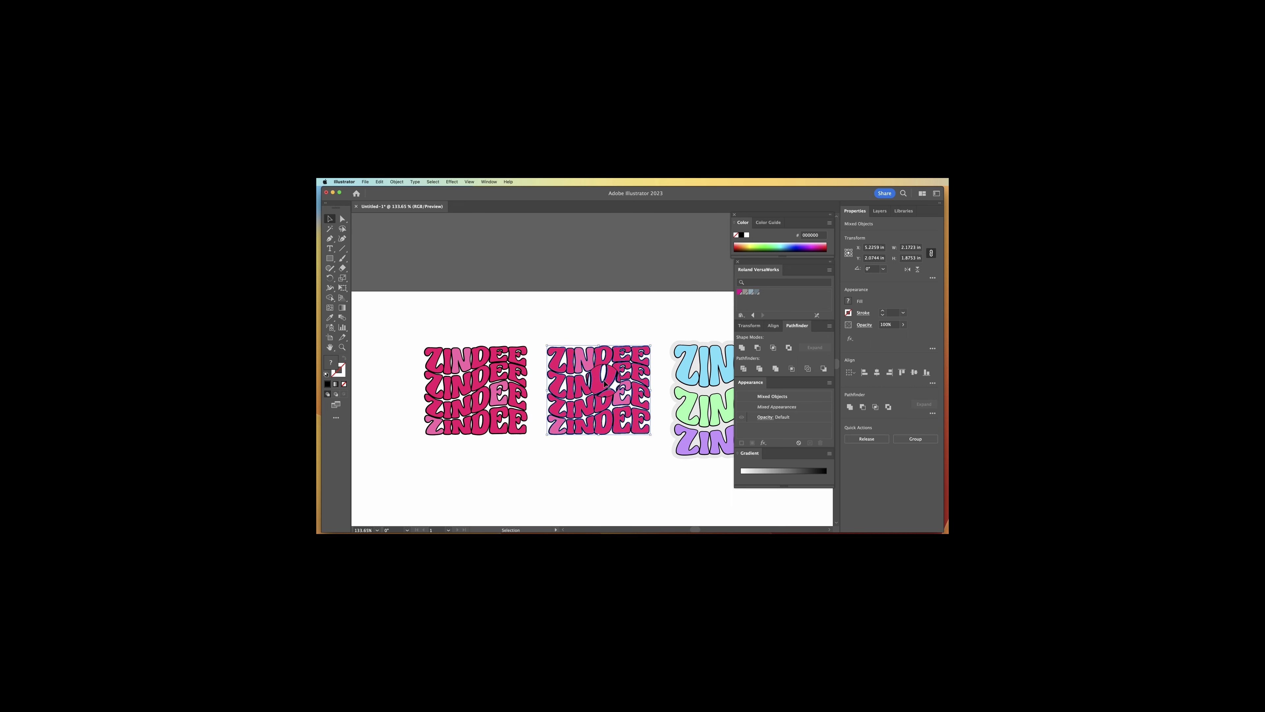
Offset the paths of the copied ZINDEE text and its outline by 0.05 in with round joins.
click(396, 182)
click(422, 362)
mouse_move(423, 354)
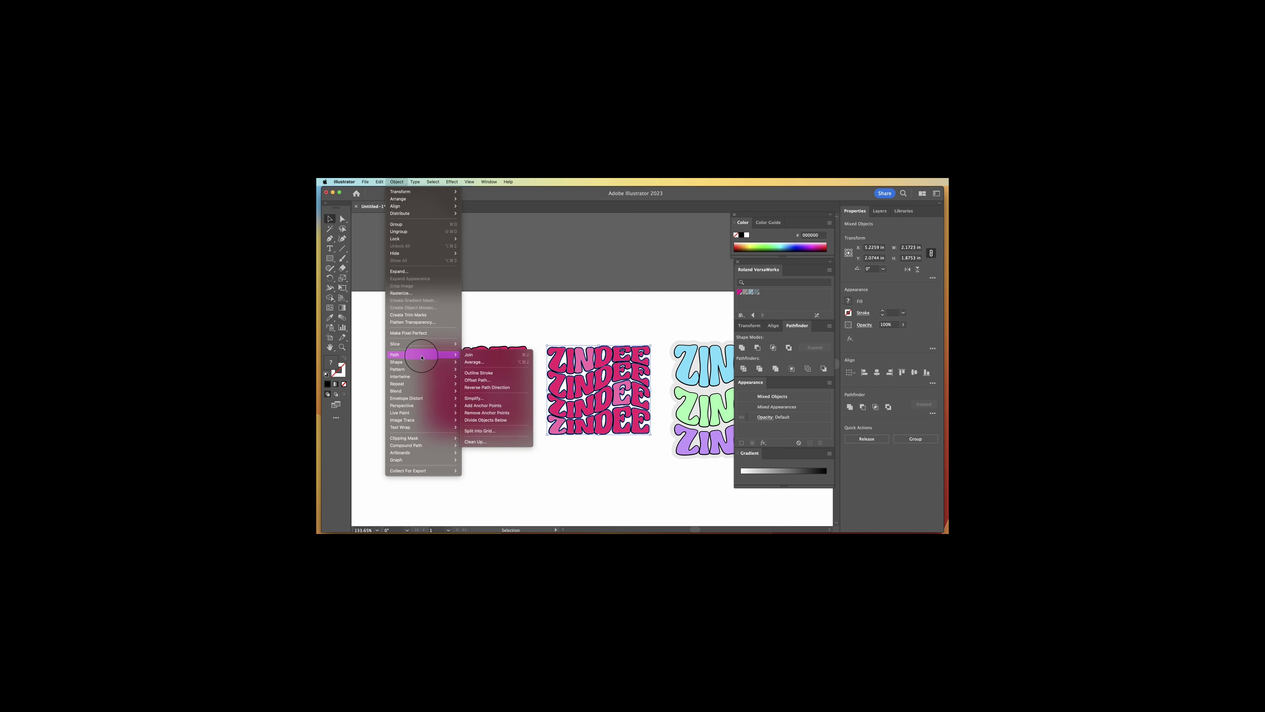
click(485, 377)
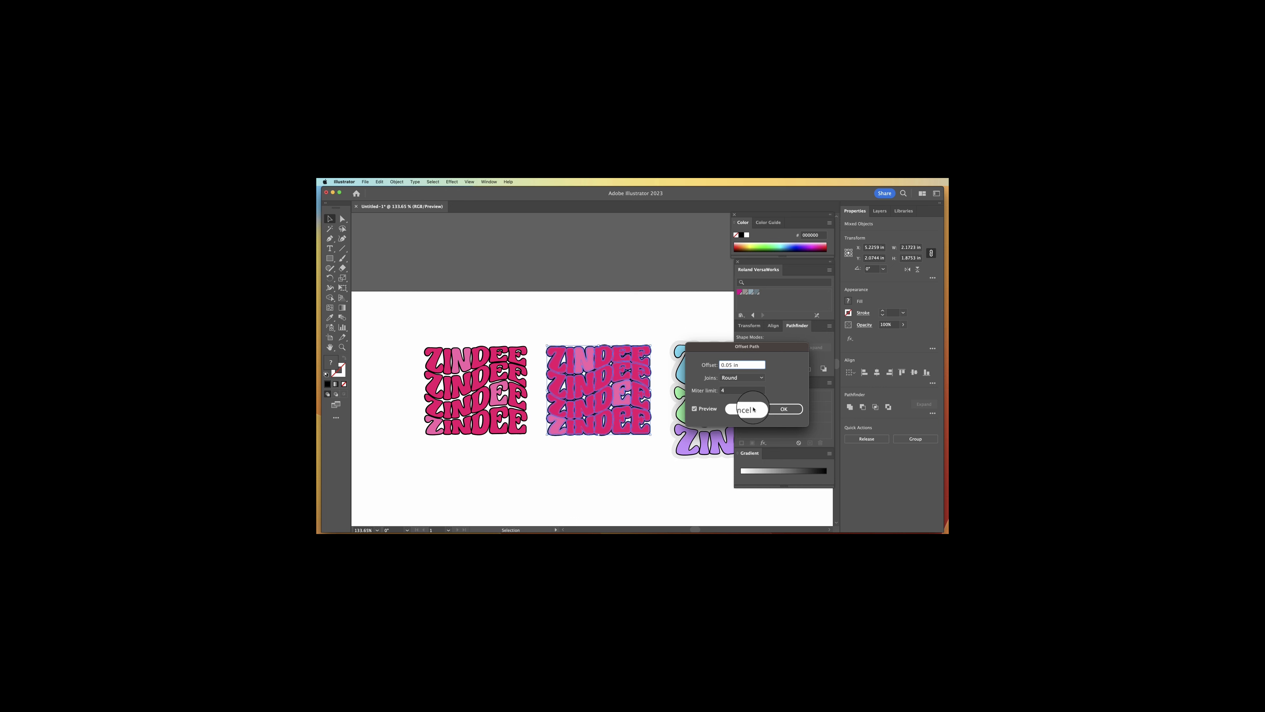
click(783, 409)
Select all the offset shapes of the copied design and unite them into one solid shape.
click(658, 351)
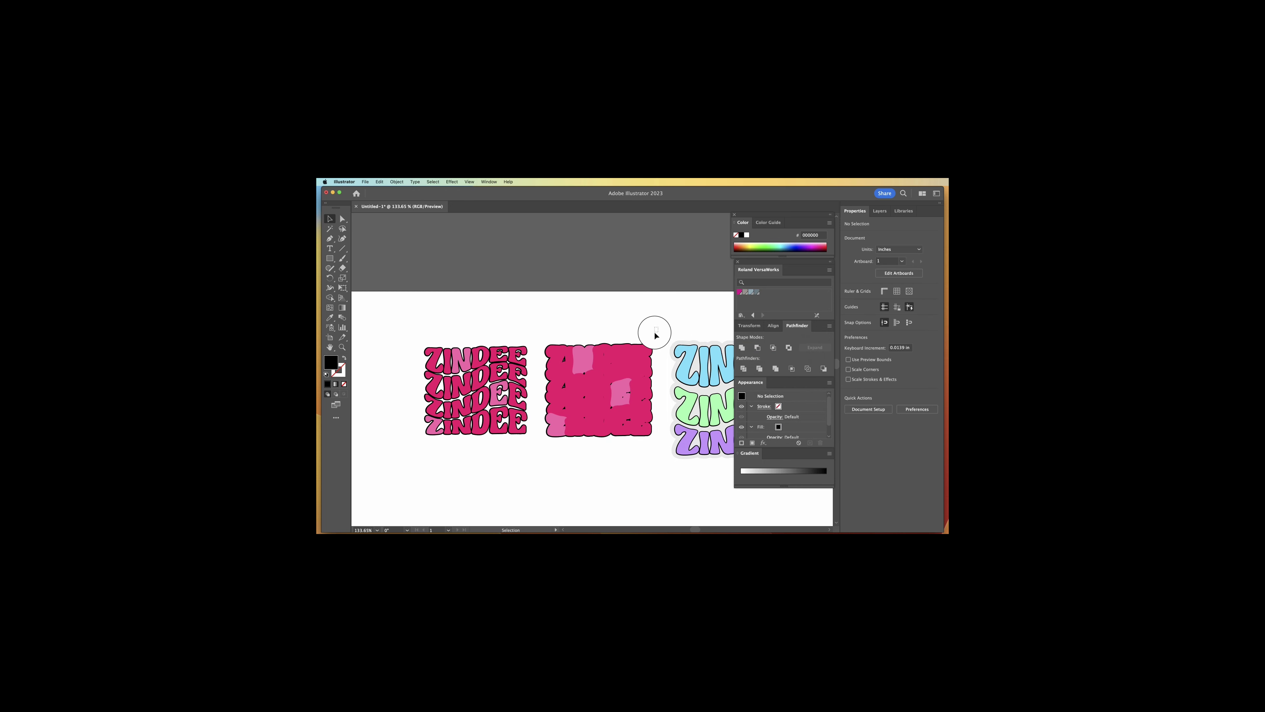
drag(539, 470, 543, 466)
click(774, 369)
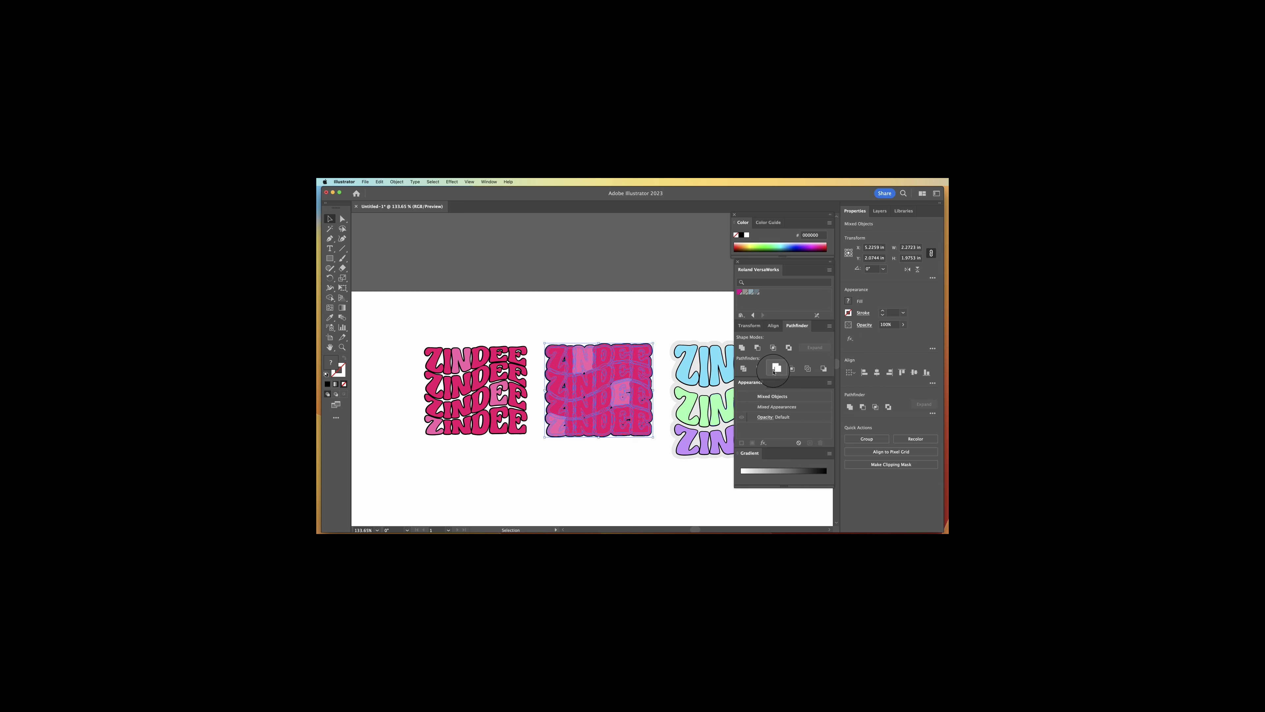
click(742, 347)
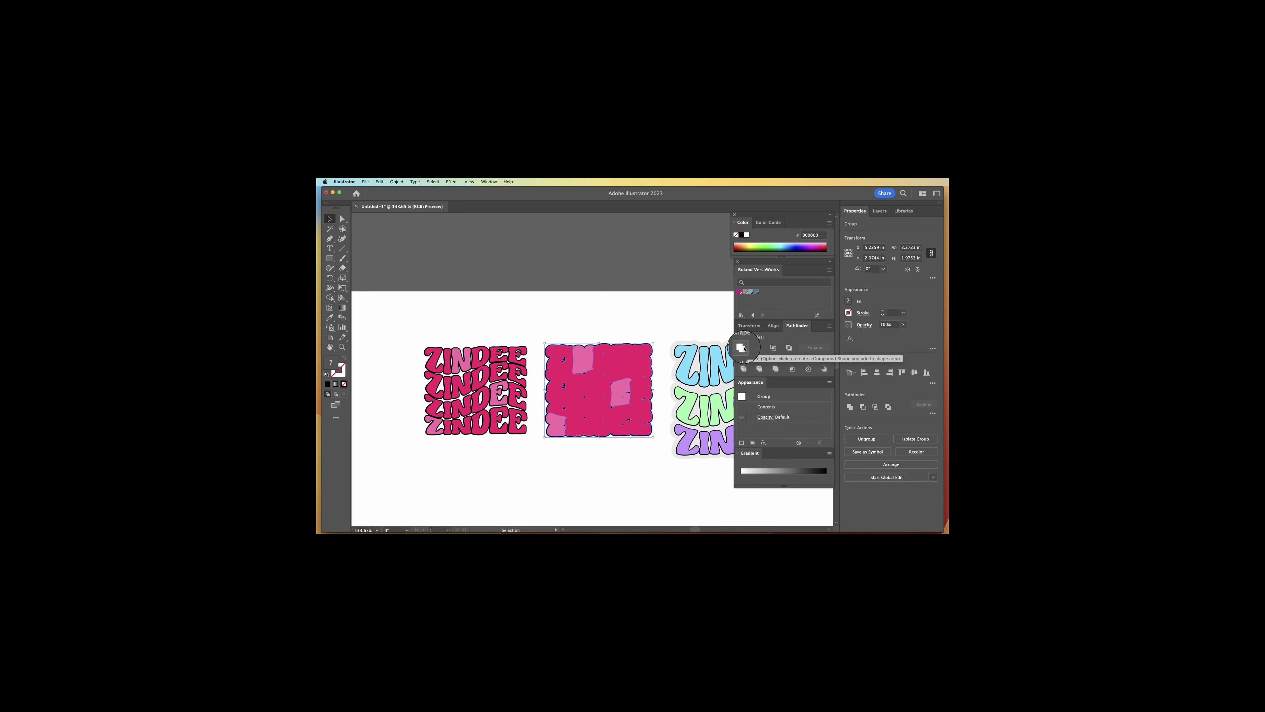
Fill the united shape with light pink ffb6d4.
click(340, 360)
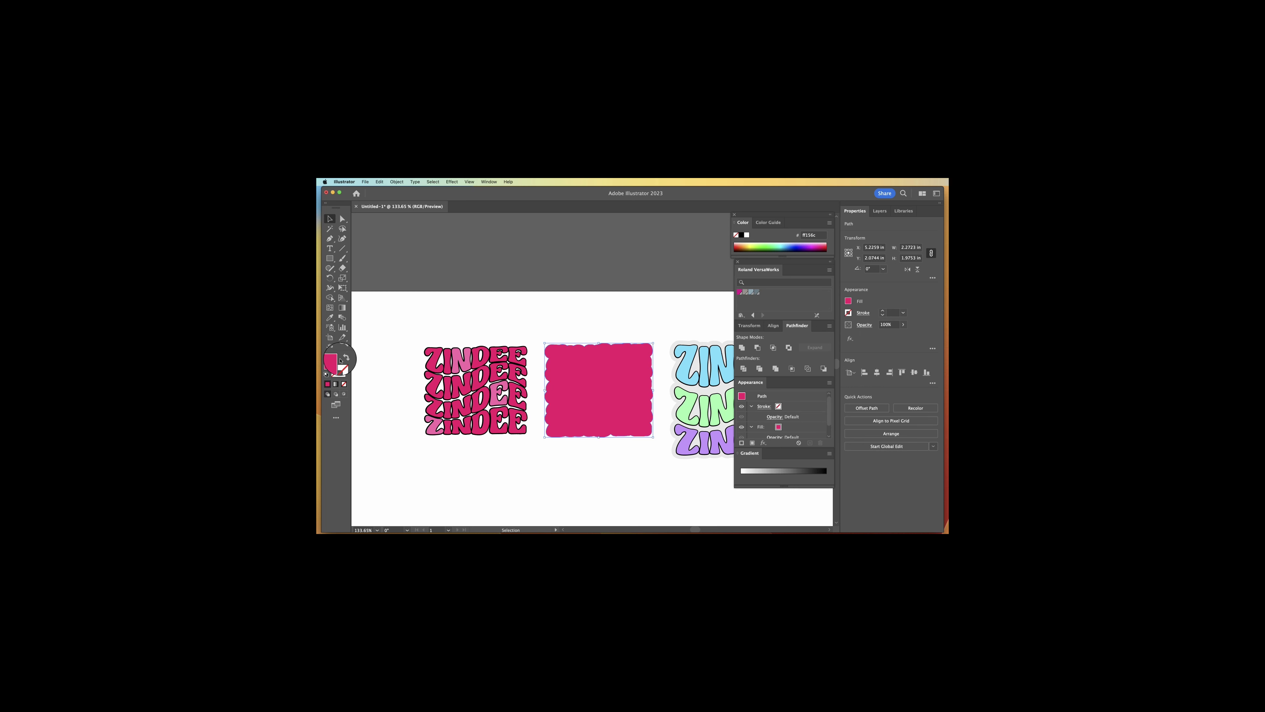
double_click(334, 363)
drag(722, 386, 702, 358)
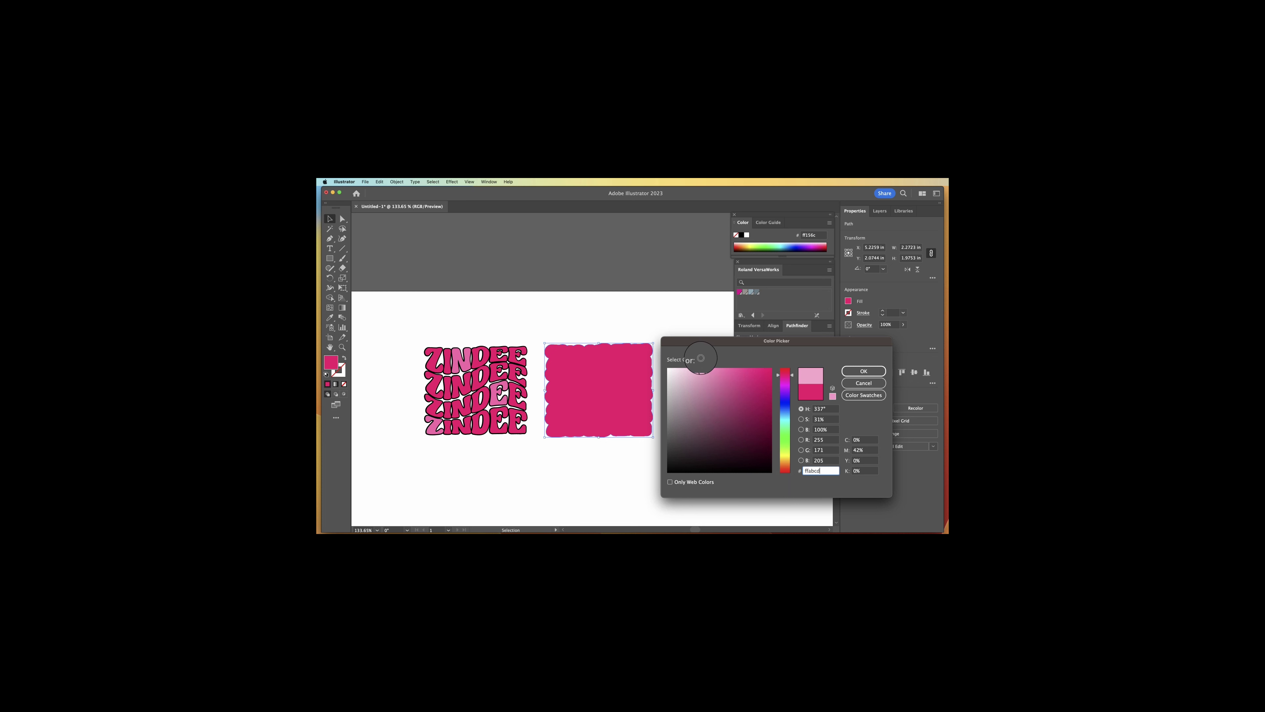
click(864, 371)
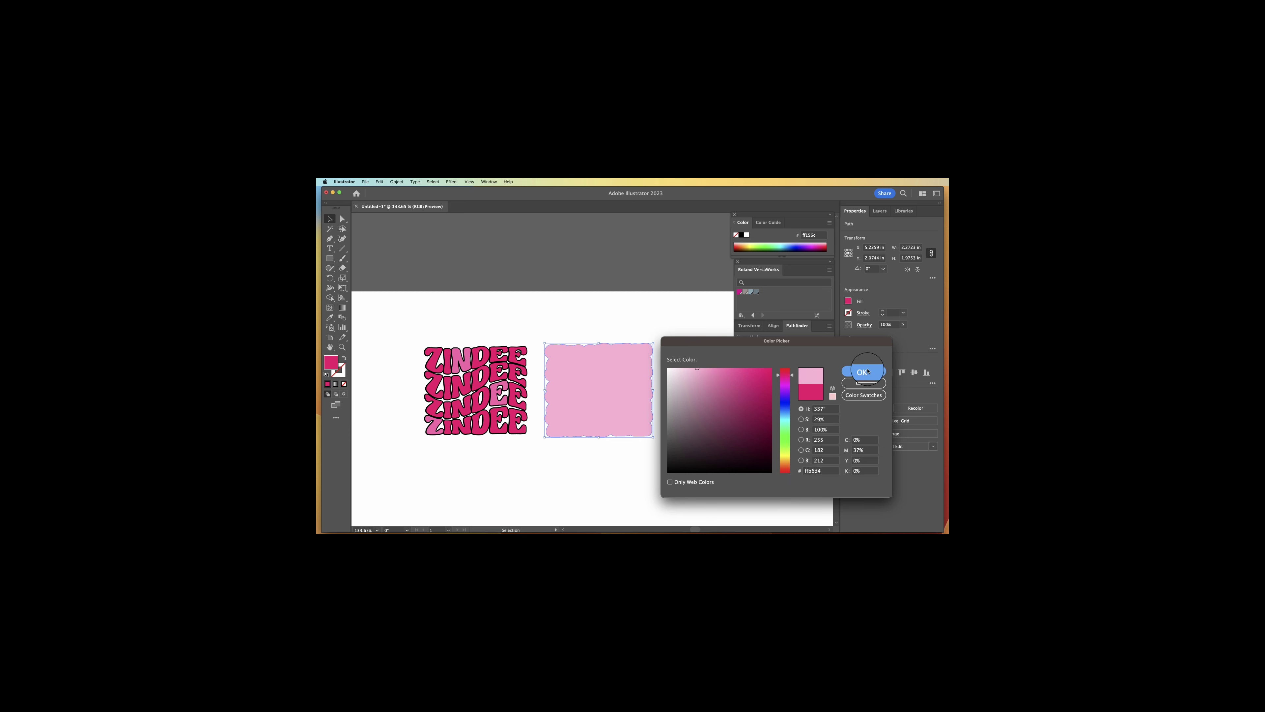
Send the light pink shape to the back and center it behind the original ZINDEE text as an even outer border.
right_click(627, 389)
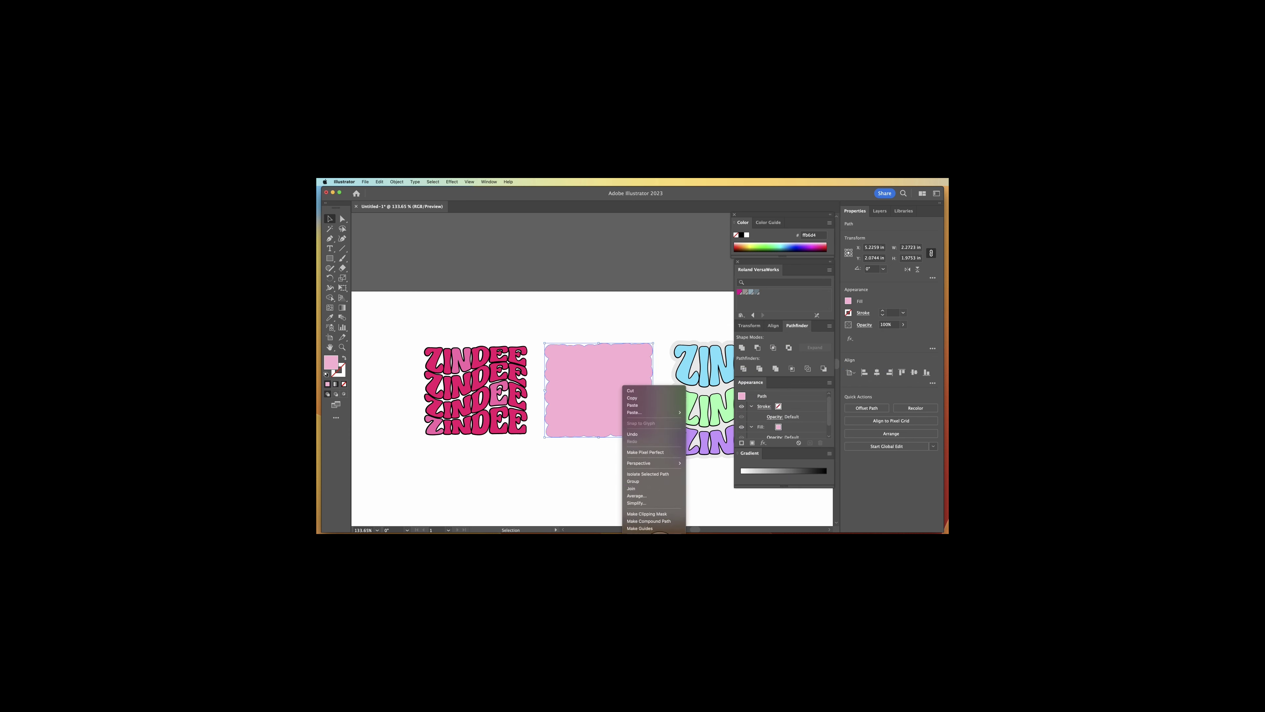
click(607, 404)
mouse_move(605, 391)
mouse_down()
mouse_move(494, 363)
mouse_move(479, 390)
mouse_move(559, 358)
mouse_up()
click(346, 349)
click(330, 221)
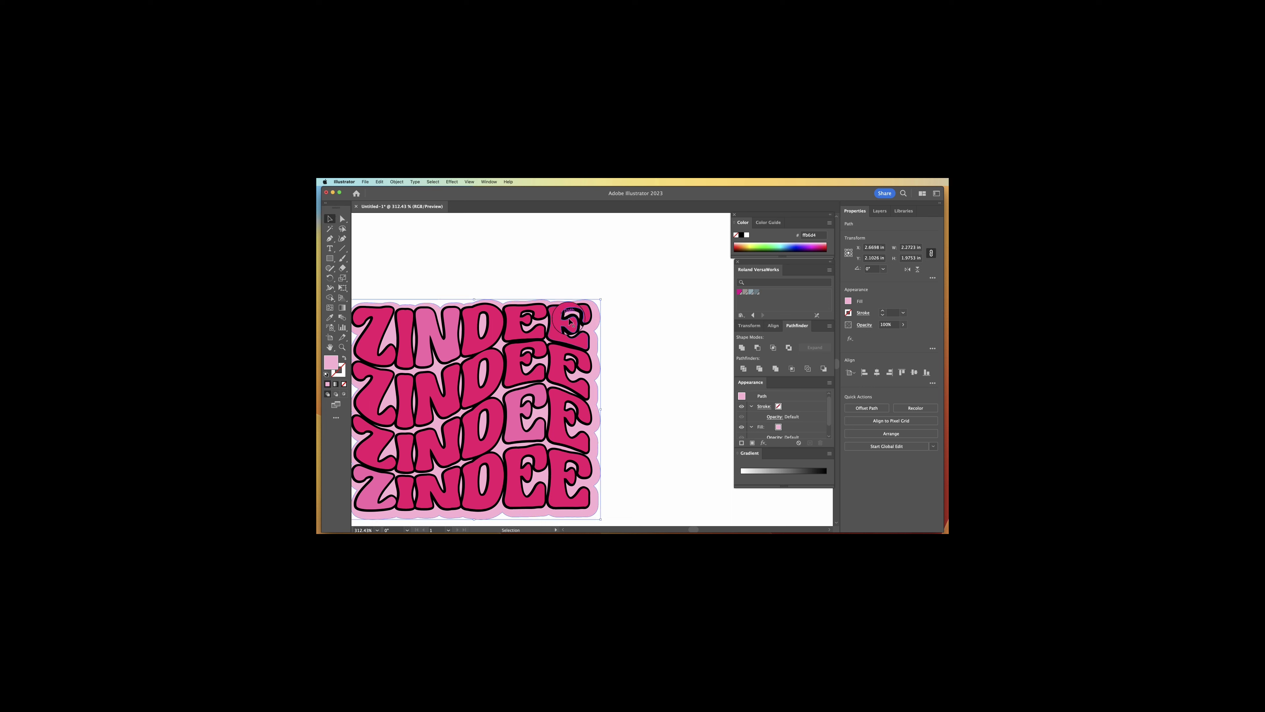
click(622, 330)
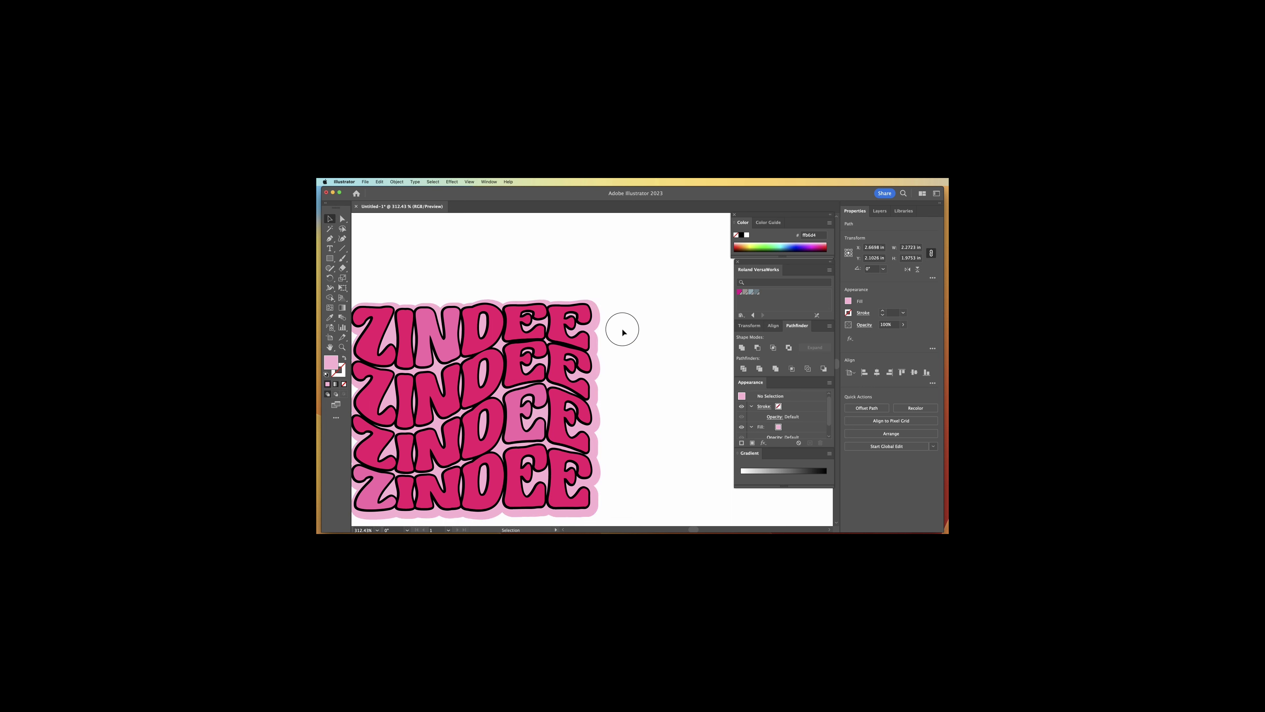
drag(587, 331, 585, 330)
Move the pastel ZINDEE reference design closer to the finished pink design.
click(341, 348)
drag(616, 396, 530, 414)
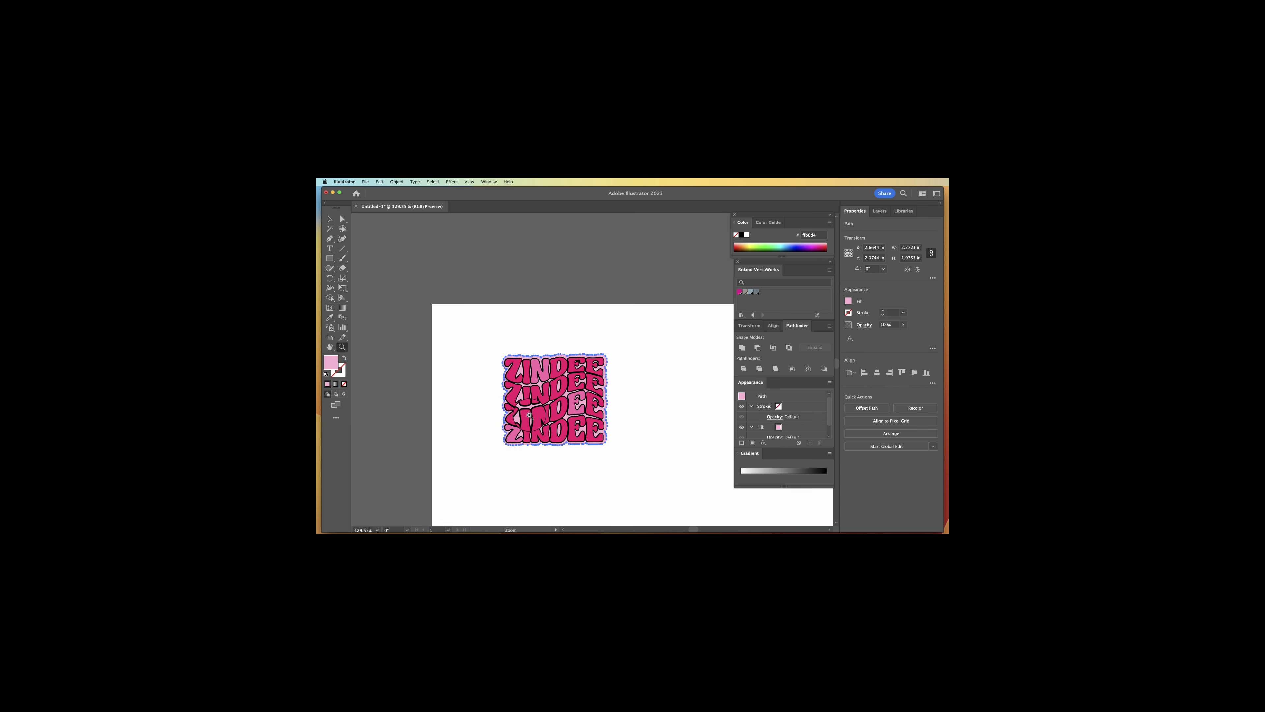
scroll(530, 415, right, 2)
drag(602, 437, 572, 439)
click(329, 219)
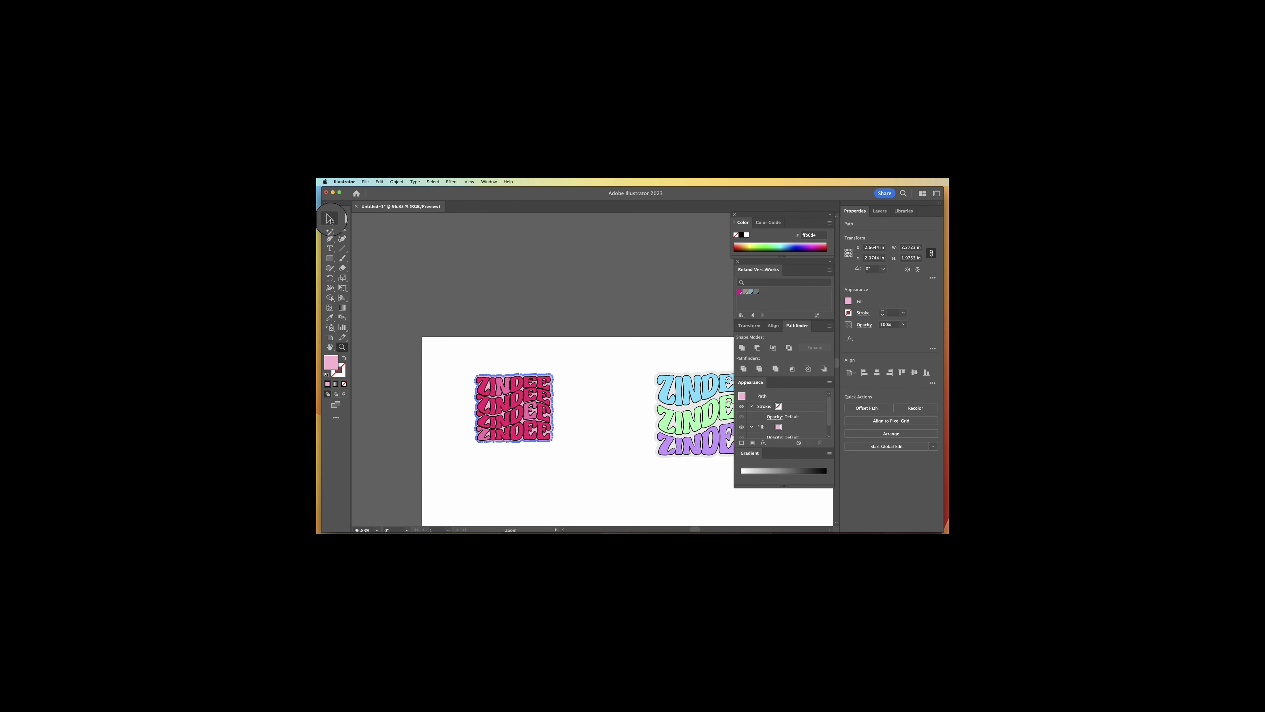
click(617, 388)
drag(755, 490, 756, 491)
drag(691, 410, 624, 407)
Select the whole pink ZINDEE design with its outlines and enlarge it.
click(559, 365)
drag(428, 498, 429, 497)
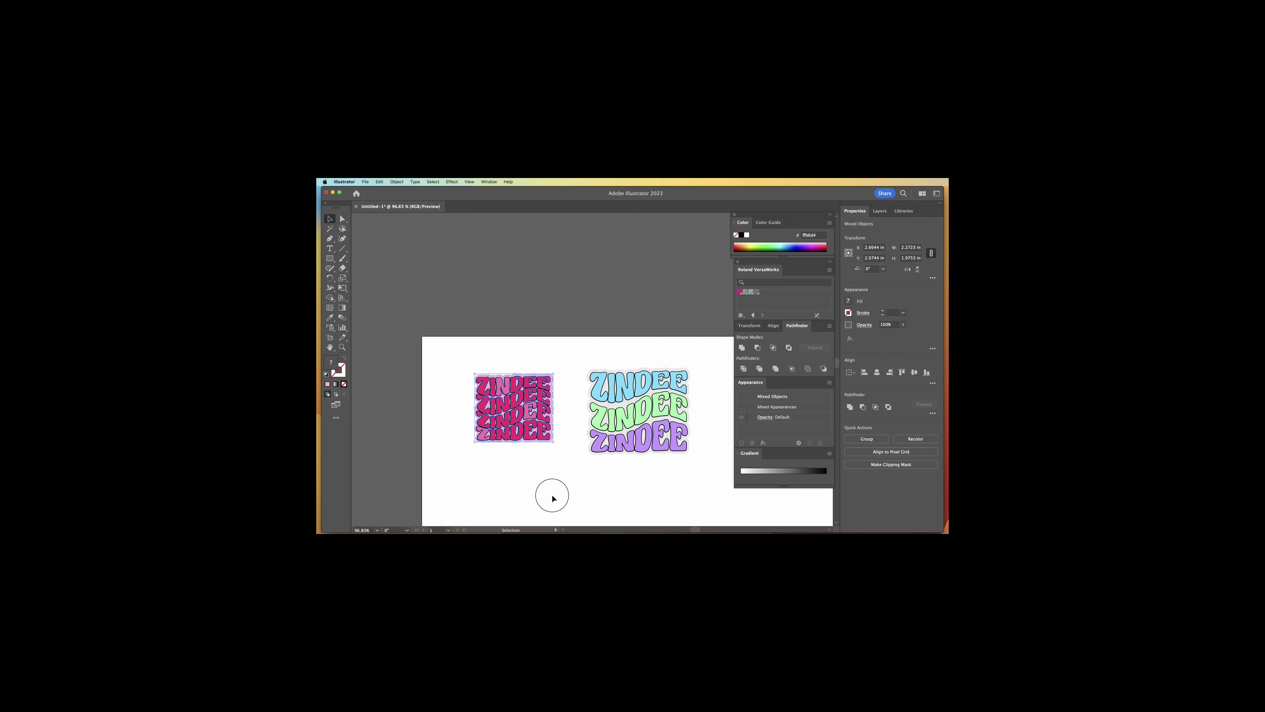
drag(553, 442, 596, 445)
click(401, 419)
Recolor the second row's I, N and last E, the third row's Z and the fourth row's last E lime green.
click(340, 345)
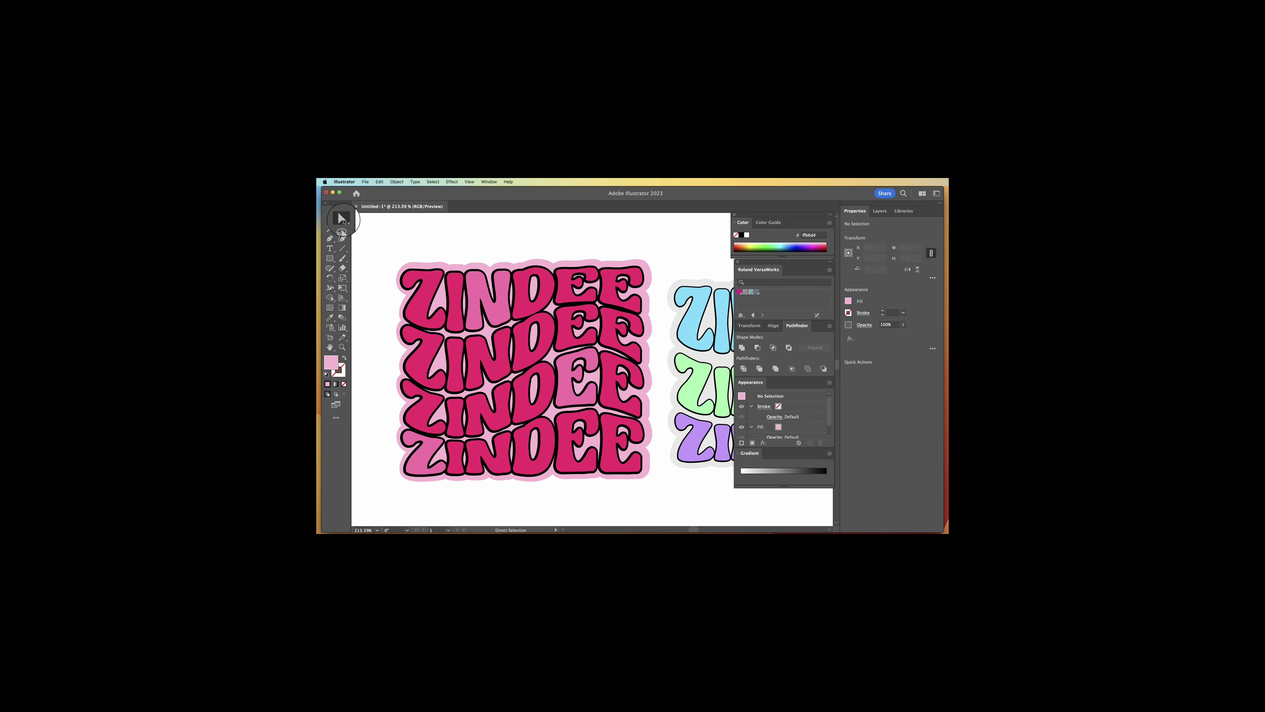
click(425, 405)
click(425, 408)
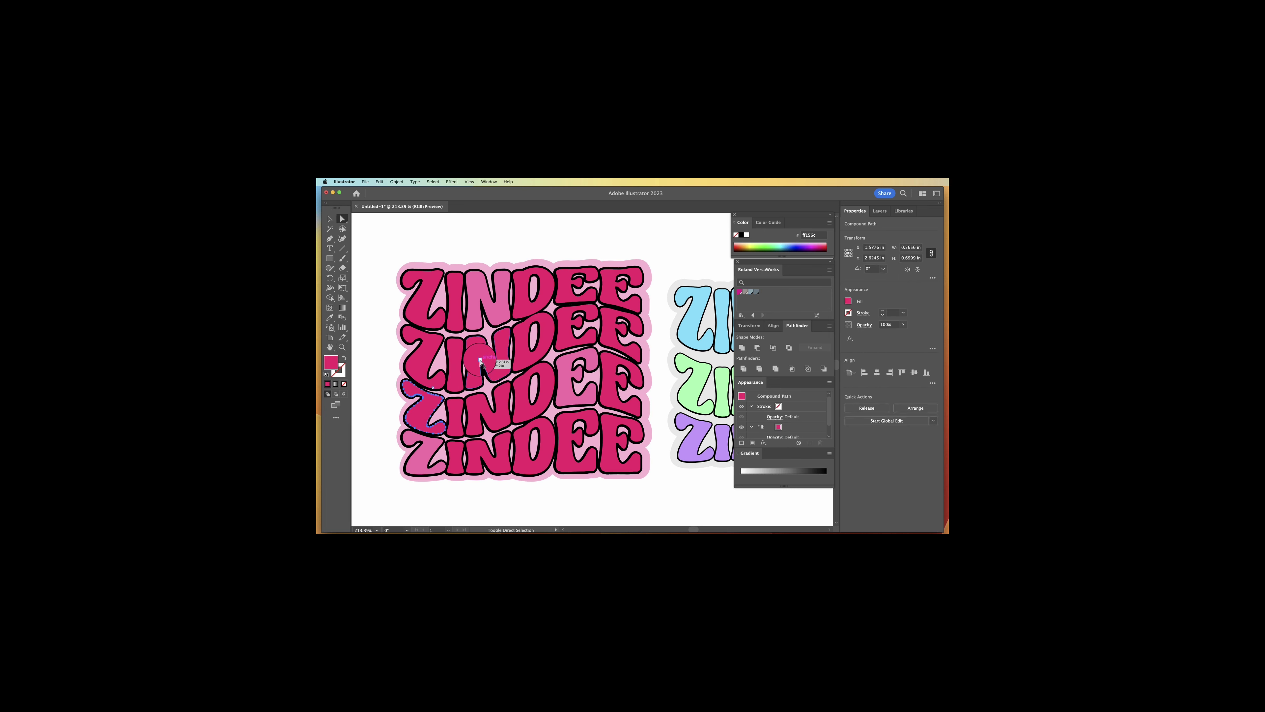
shift+click(610, 438)
shift+click(610, 335)
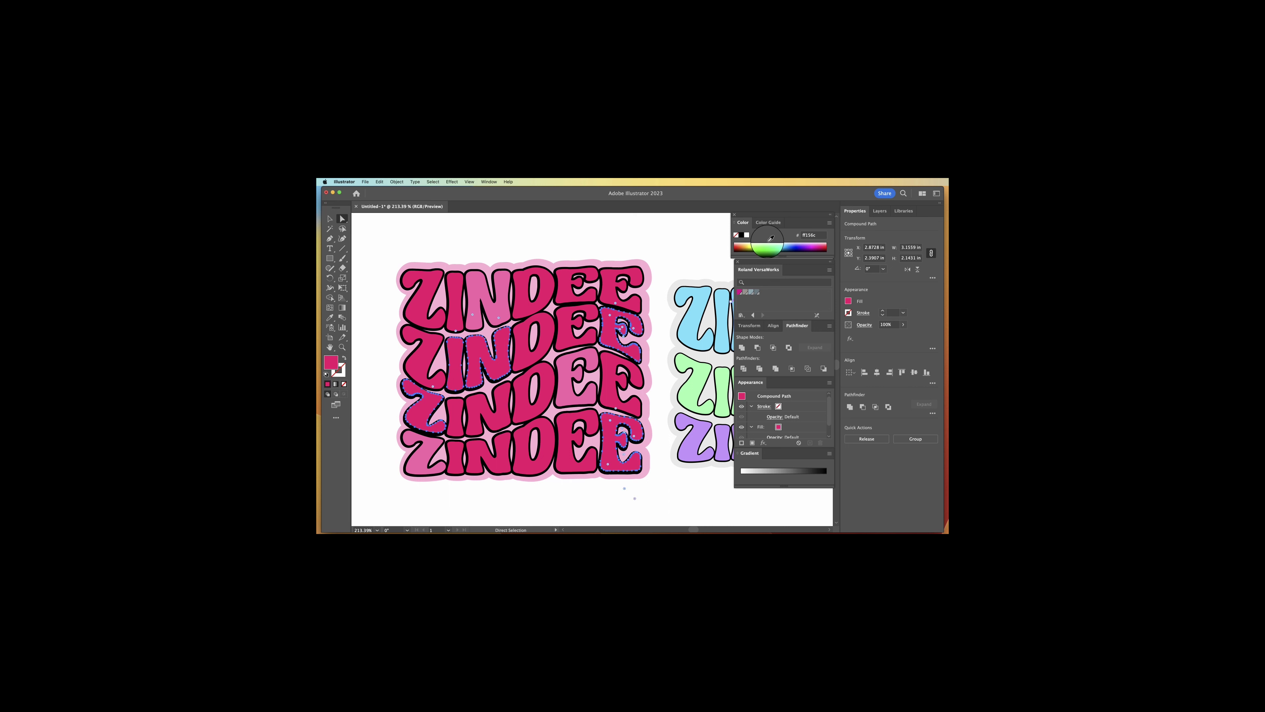
click(758, 241)
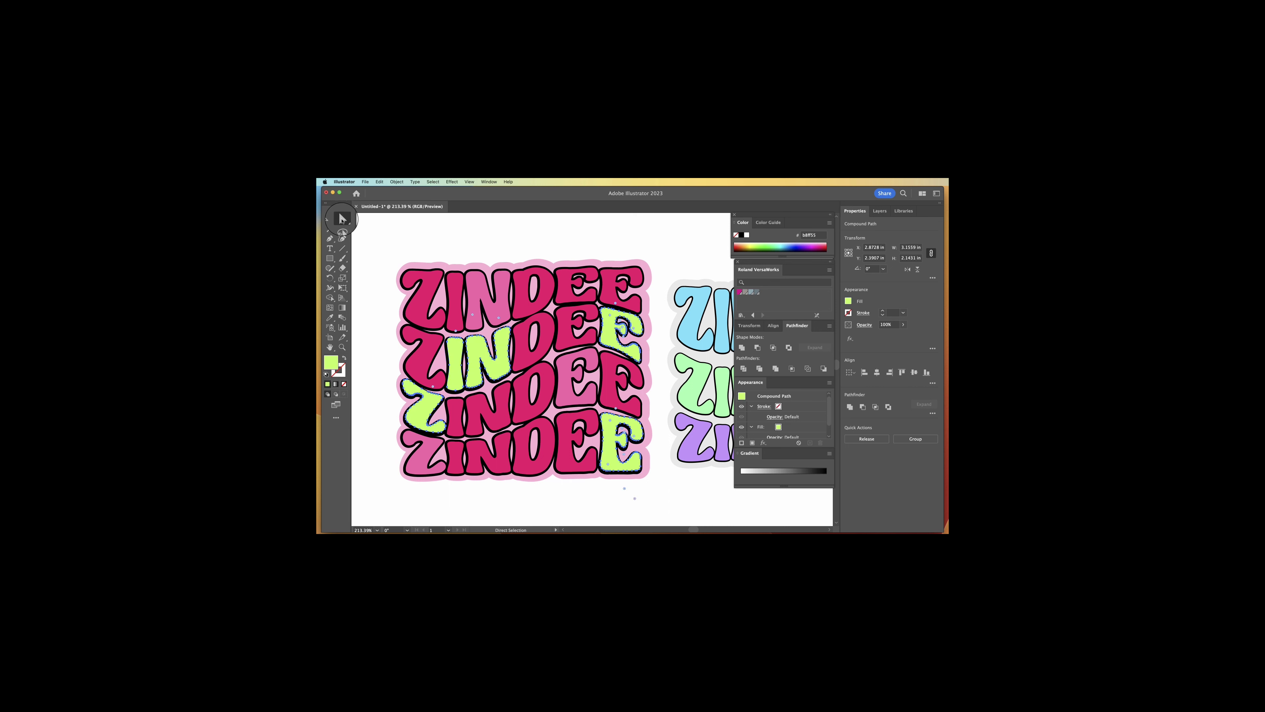
Change the second row's I back to dark pink by sampling the first row's Z with the Eyedropper.
click(455, 349)
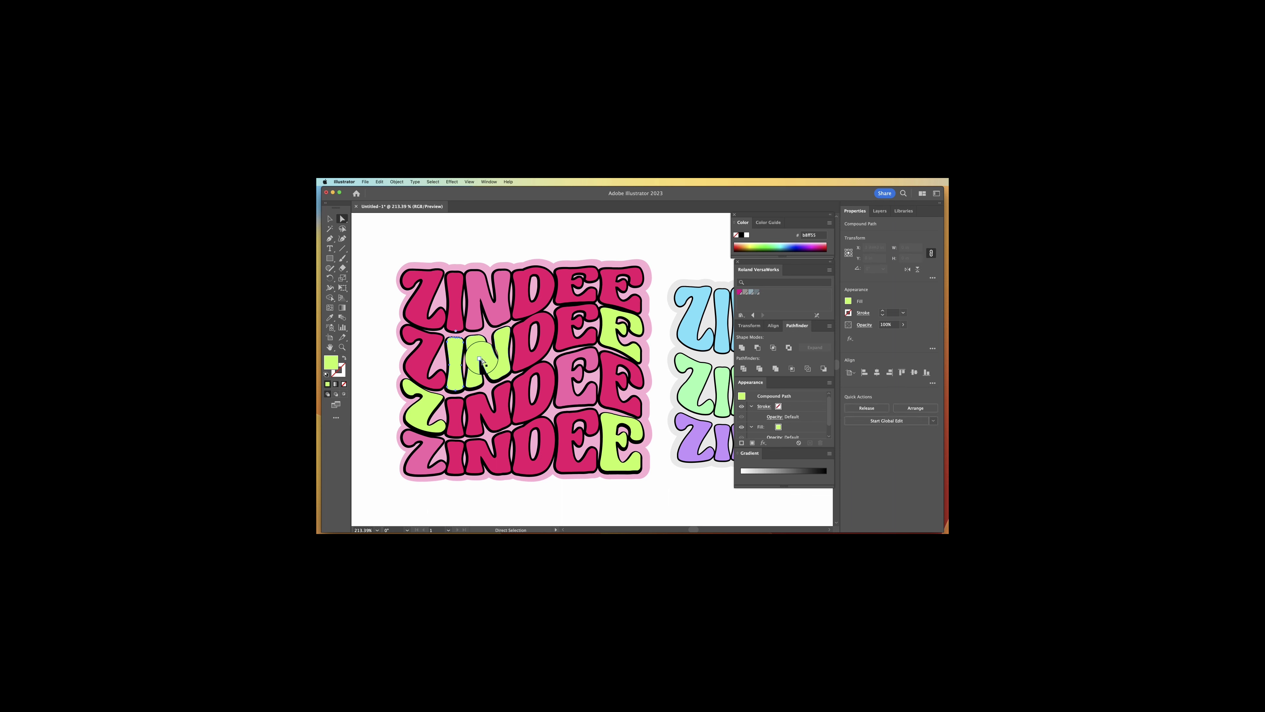
click(330, 316)
click(434, 294)
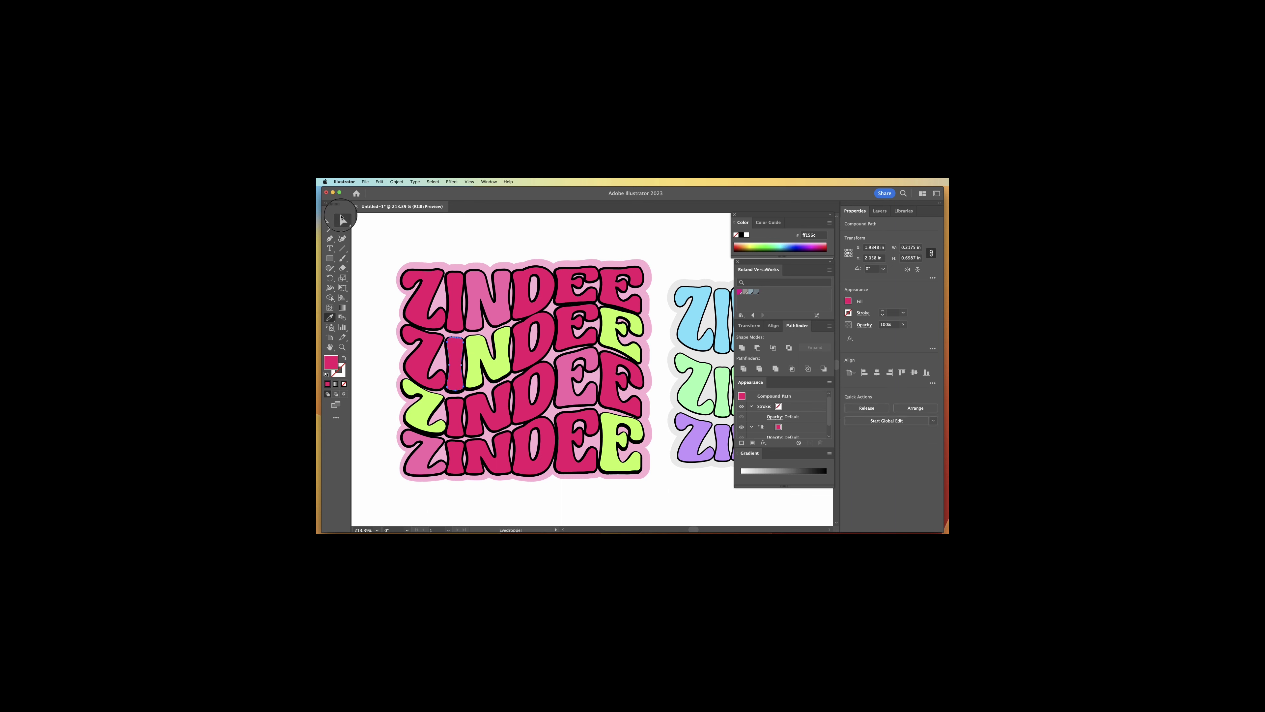
click(342, 347)
alt+click(505, 422)
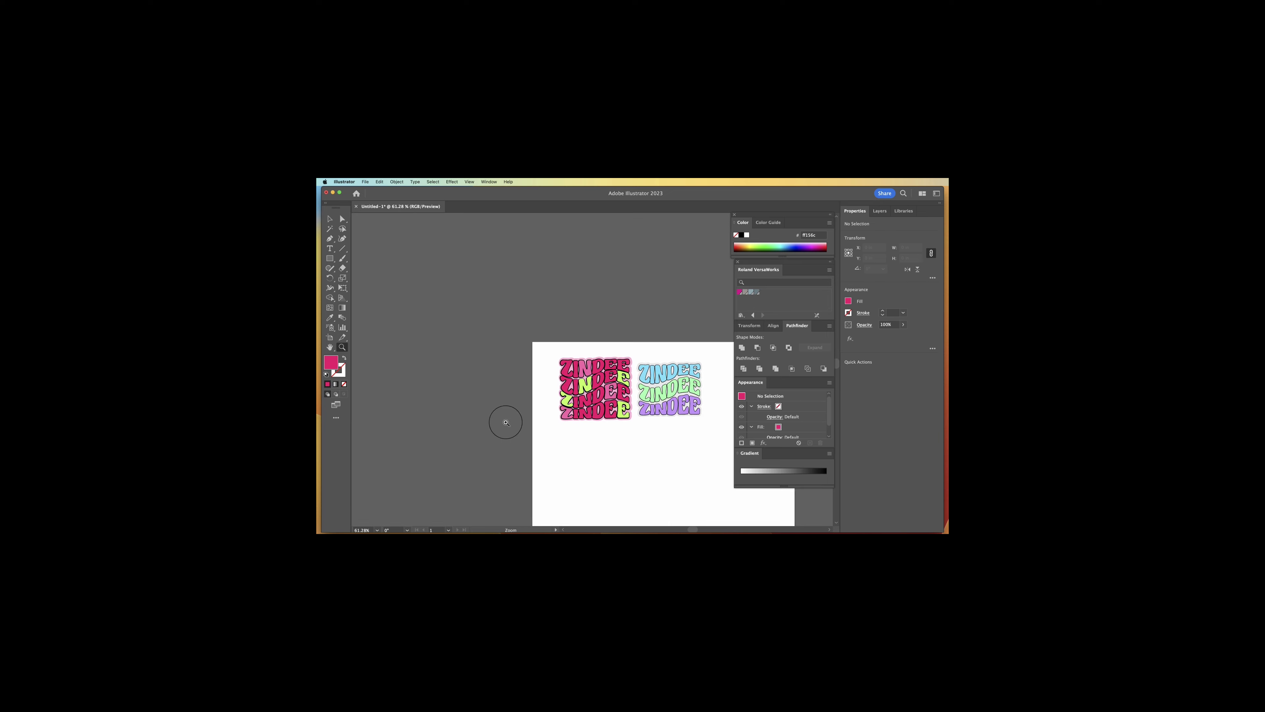
scroll(505, 422, right, 5)
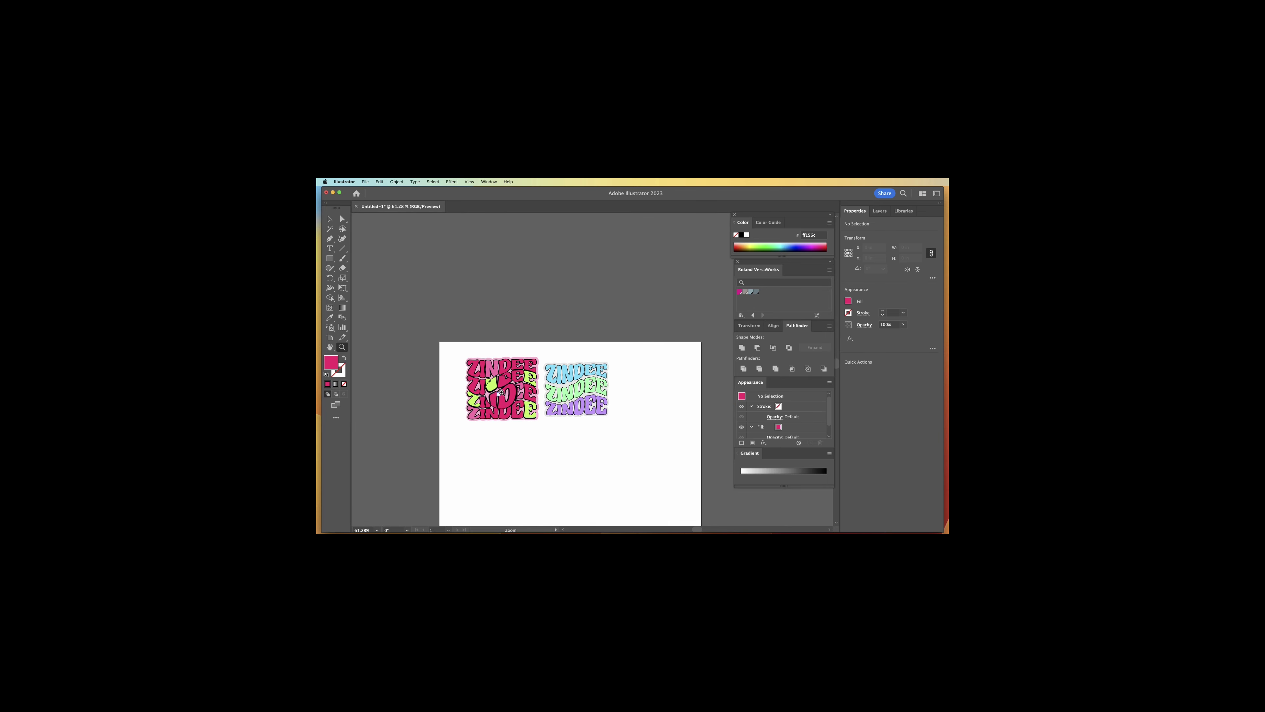